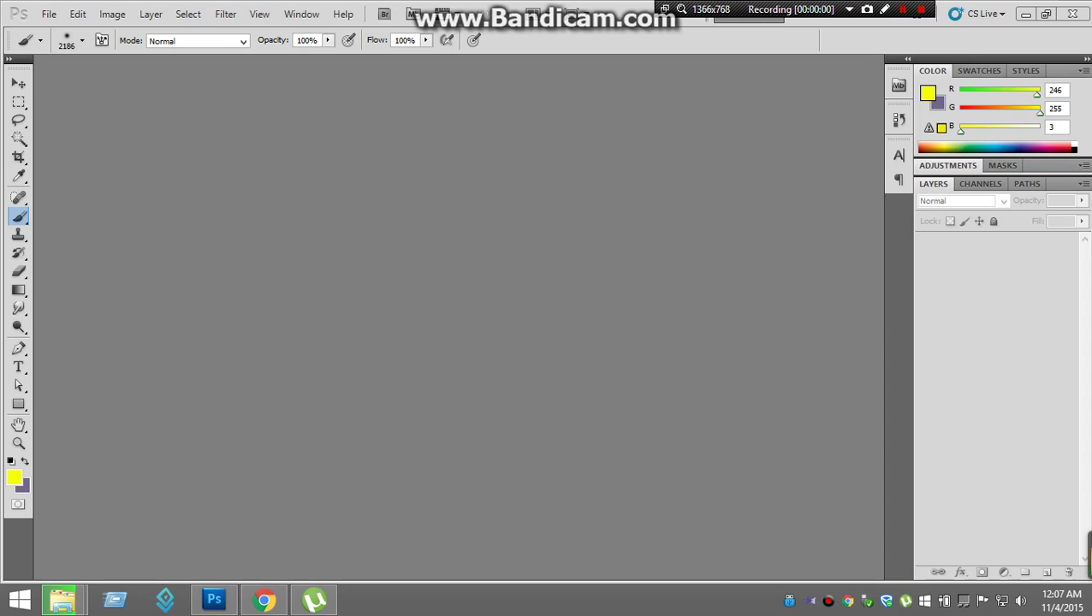
# Open IMG_9700.JPG from the Desktop in Photoshop.
pyautogui.hotkey('alt', 'f')
pyautogui.press('Down')
pyautogui.press('Return')
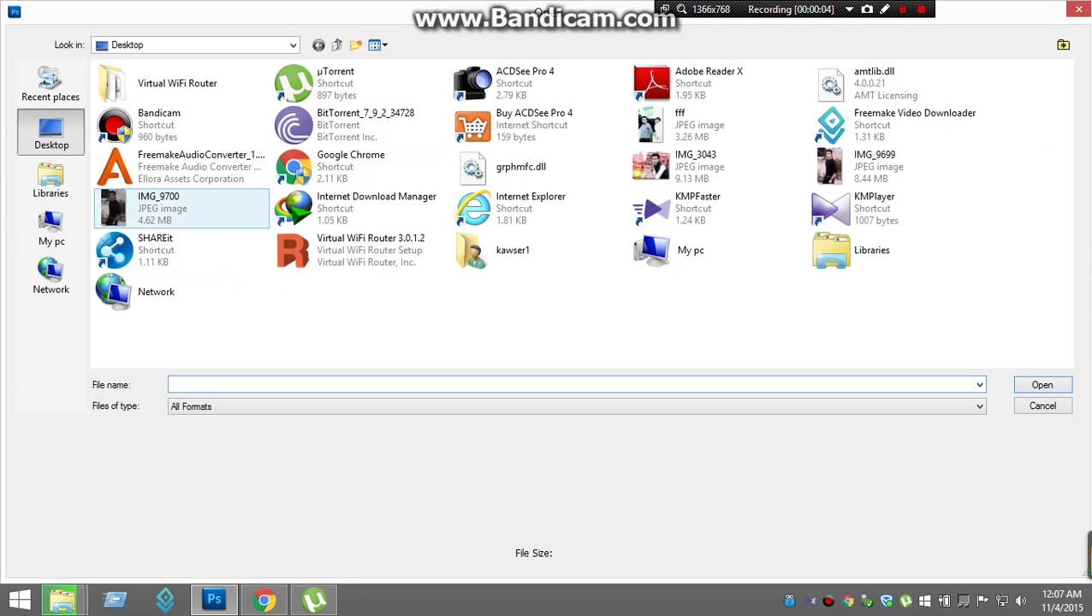
pyautogui.click(158, 208)
pyautogui.press('Return')
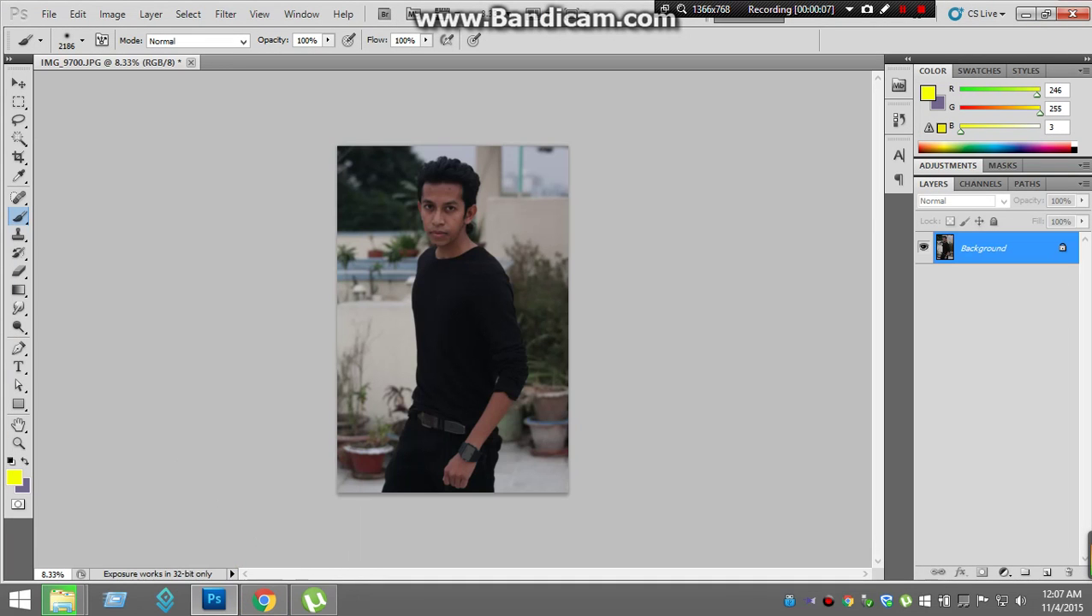
# Fit the rooftop portrait to the window with the Zoom tool.
pyautogui.click(19, 444)
pyautogui.rightClick(349, 301)
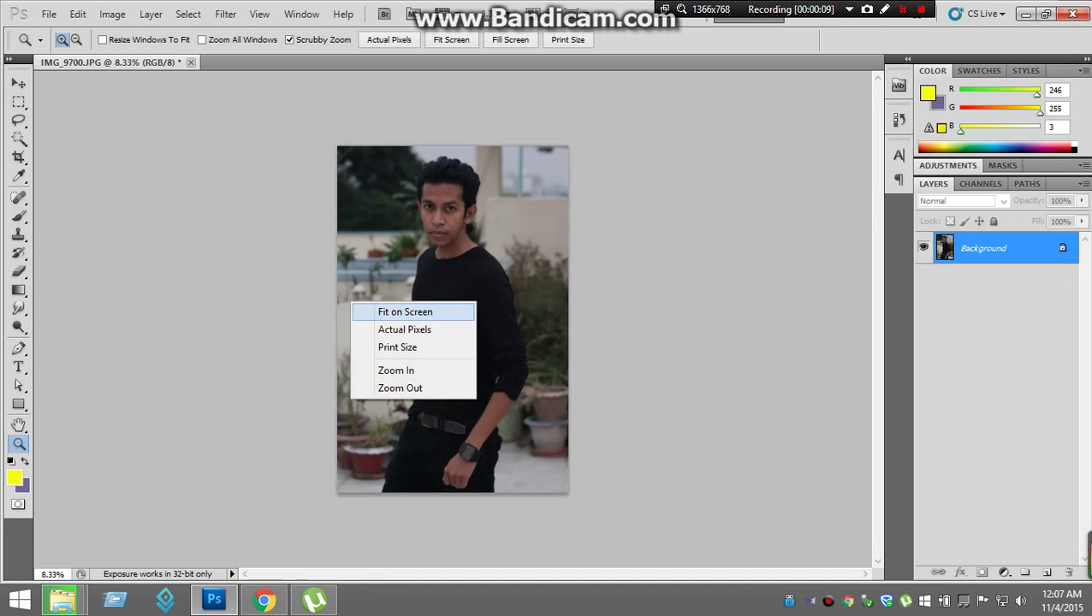
pyautogui.click(376, 310)
# Brighten the photo with a Curves midtone point lifting input 94 to output 168.
pyautogui.click(112, 14)
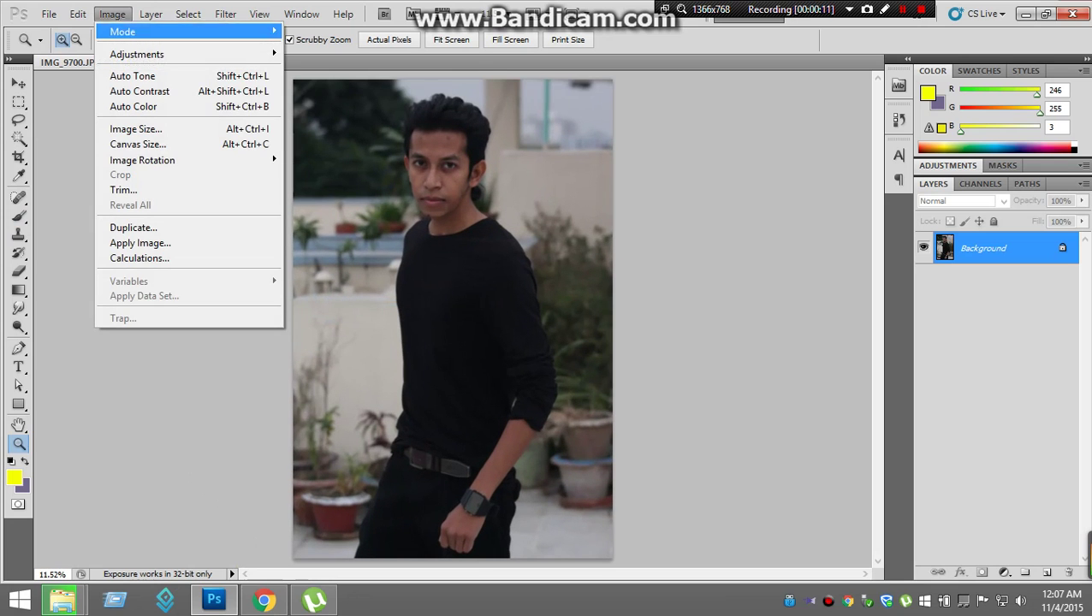
pyautogui.click(314, 84)
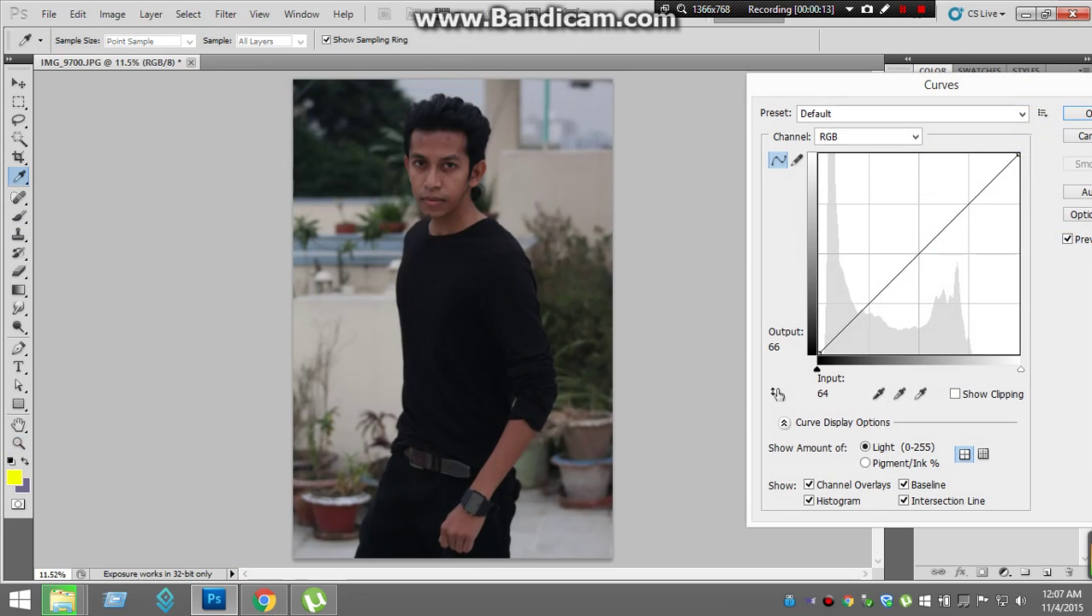
pyautogui.click(917, 246)
pyautogui.moveTo(917, 247); pyautogui.dragTo(890, 221)
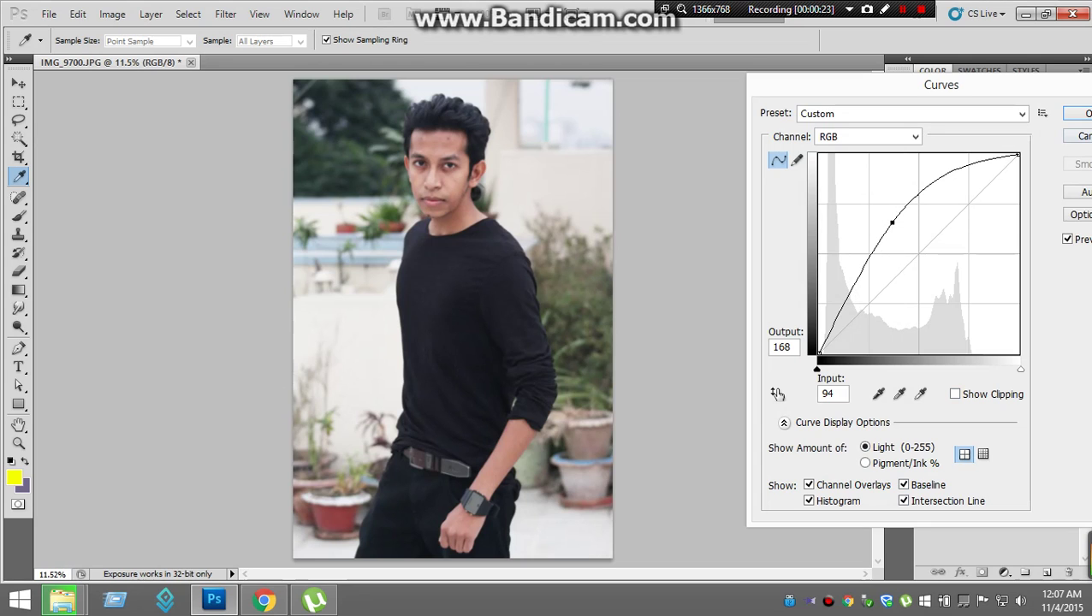
pyautogui.click(1082, 113)
# Apply Levels with black input 20 and midtone 1.28 to the whole photo.
pyautogui.click(112, 14)
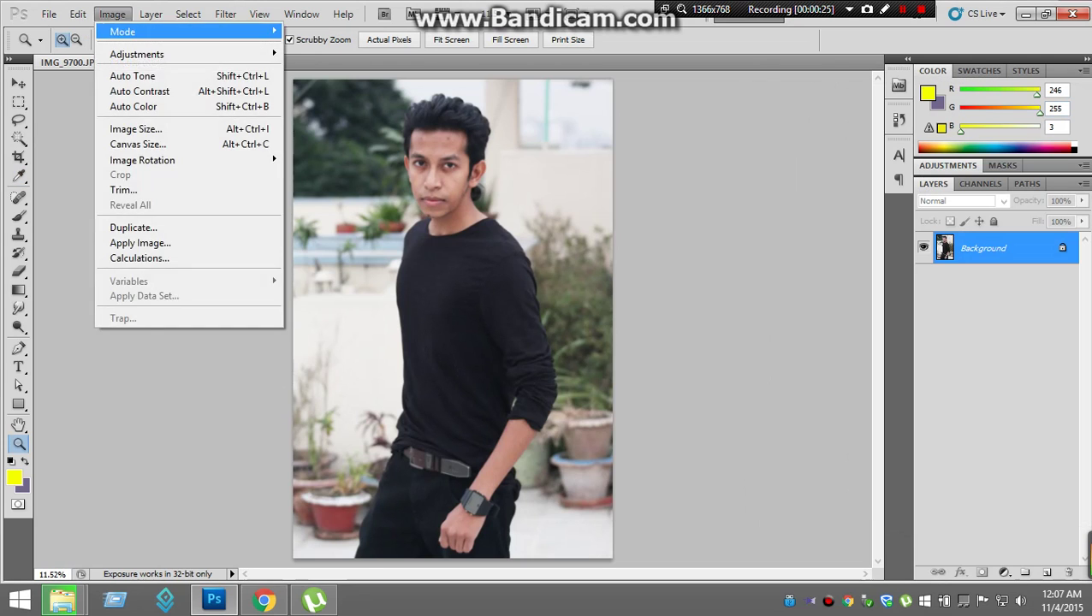
pyautogui.click(315, 80)
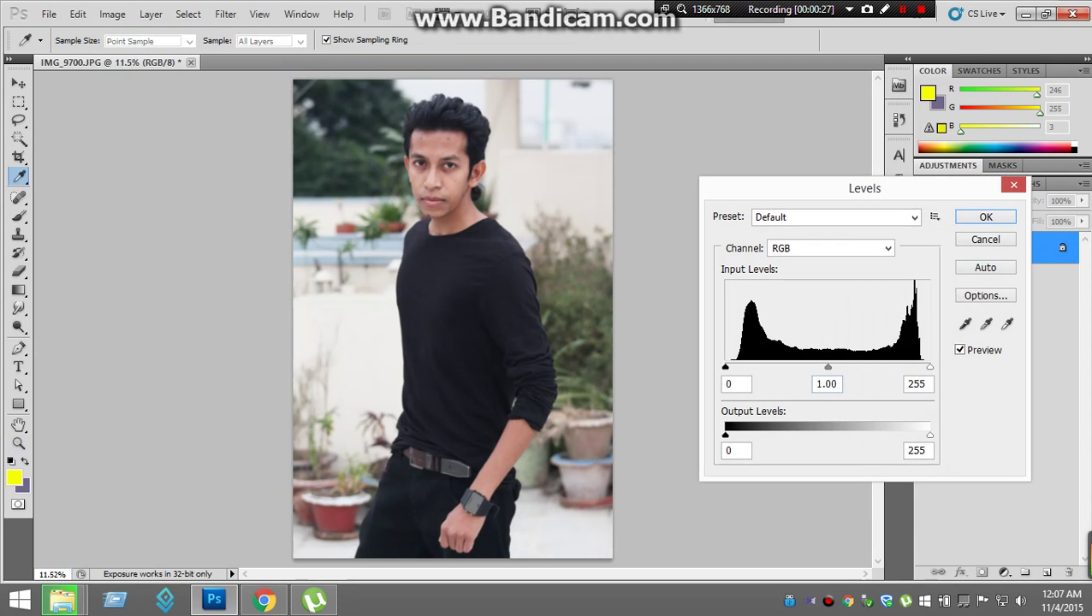
pyautogui.moveTo(827, 367); pyautogui.dragTo(809, 367)
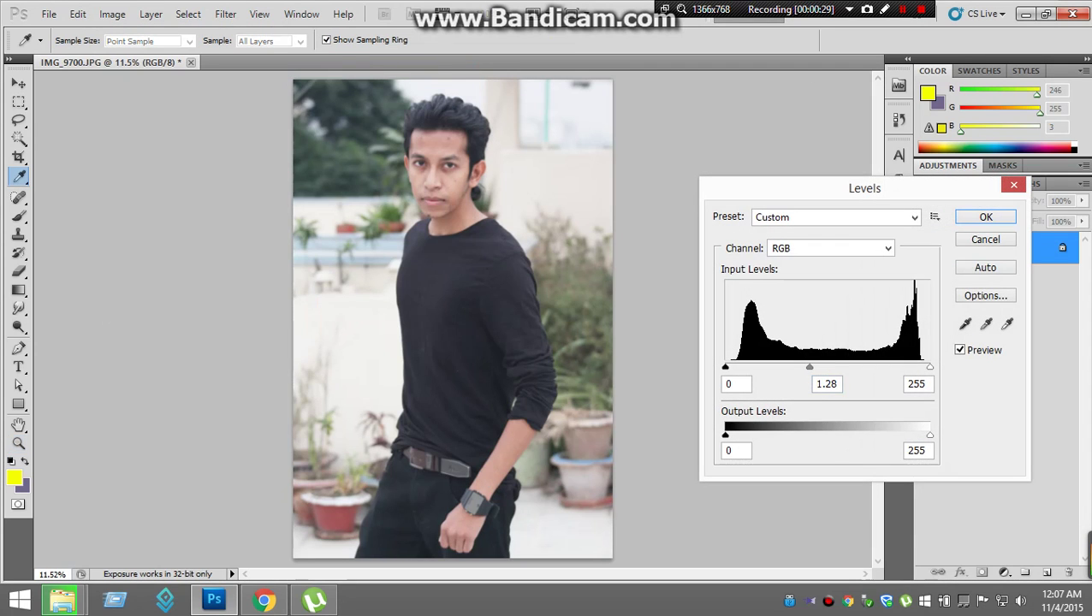
pyautogui.click(825, 383)
pyautogui.moveTo(724, 367); pyautogui.dragTo(740, 367)
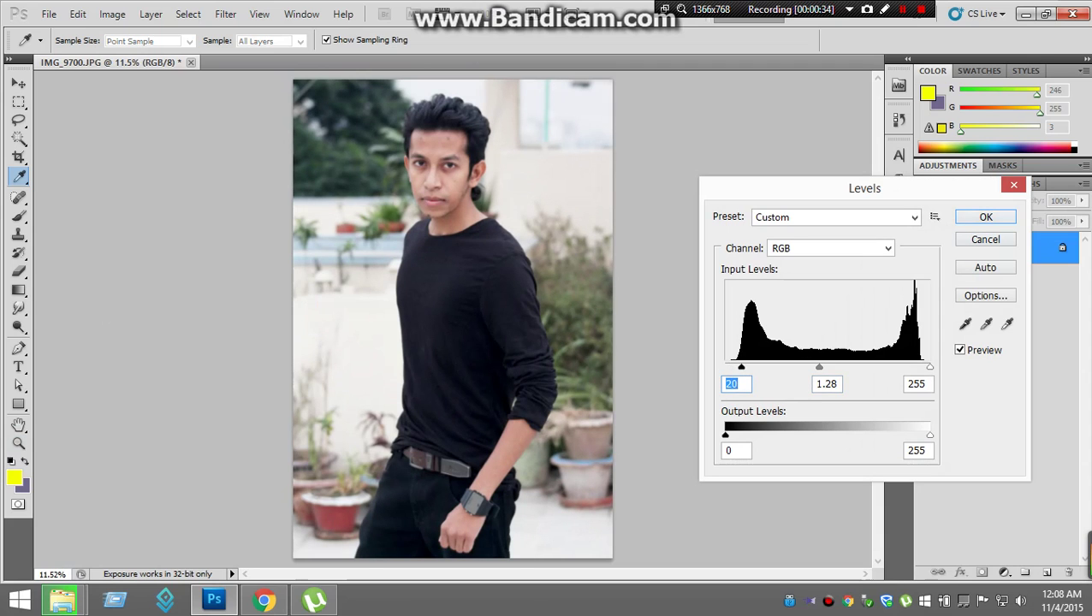
pyautogui.press('z')
pyautogui.press('Return')
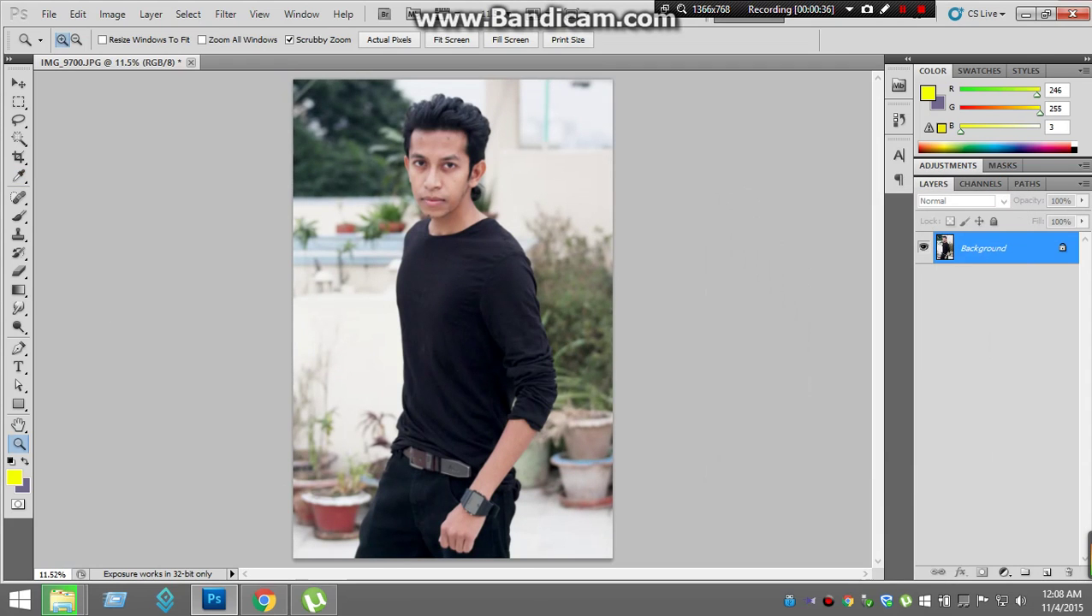
# Quick-select the background along the man's left side, lower left and top past his hair.
pyautogui.moveTo(19, 139); pyautogui.dragTo(82, 138)
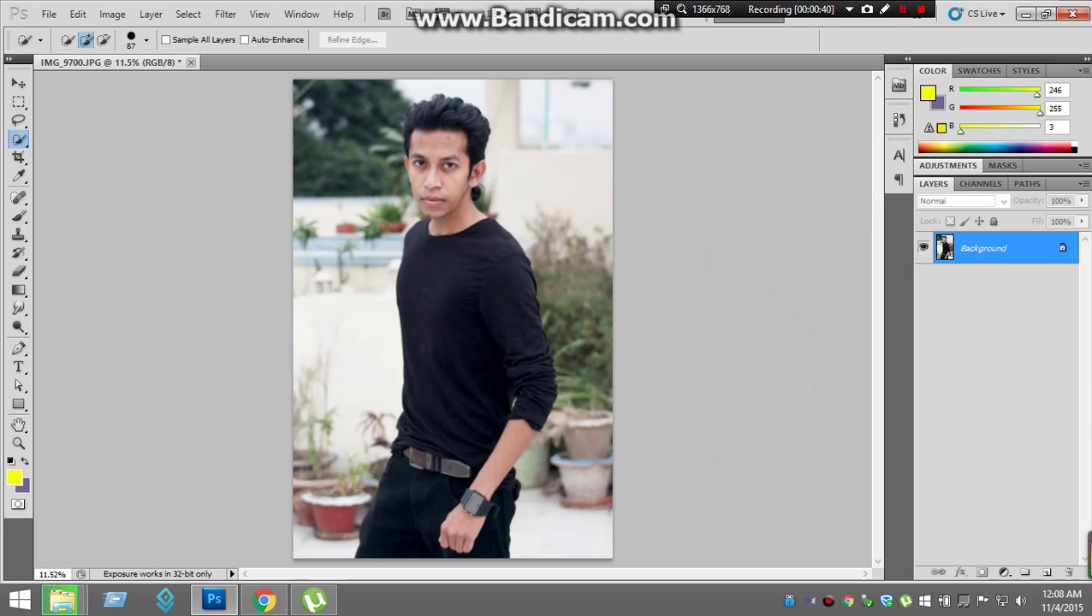
pyautogui.moveTo(314, 124); pyautogui.dragTo(343, 475)
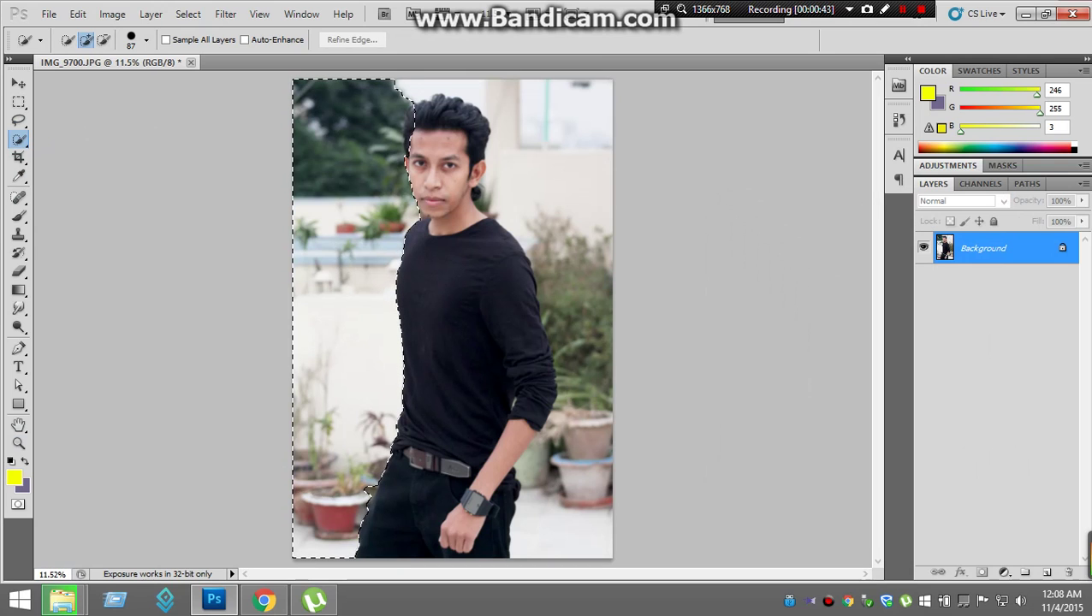
pyautogui.moveTo(376, 479); pyautogui.dragTo(334, 552)
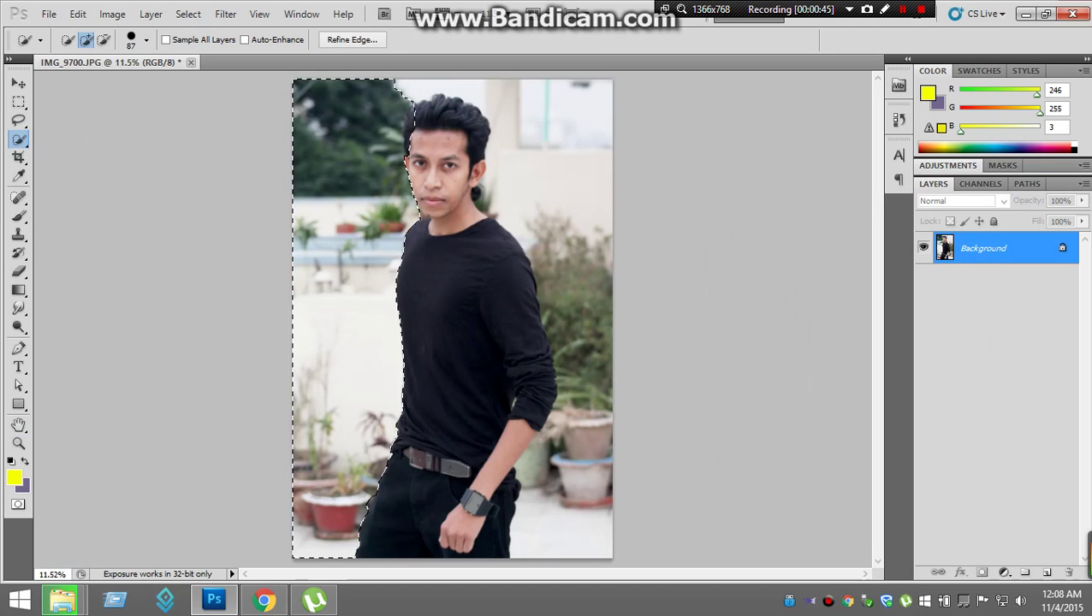
pyautogui.moveTo(399, 91)
pyautogui.mouseDown()
pyautogui.moveTo(437, 90)
pyautogui.moveTo(556, 368)
pyautogui.moveTo(478, 493)
pyautogui.mouseUp()
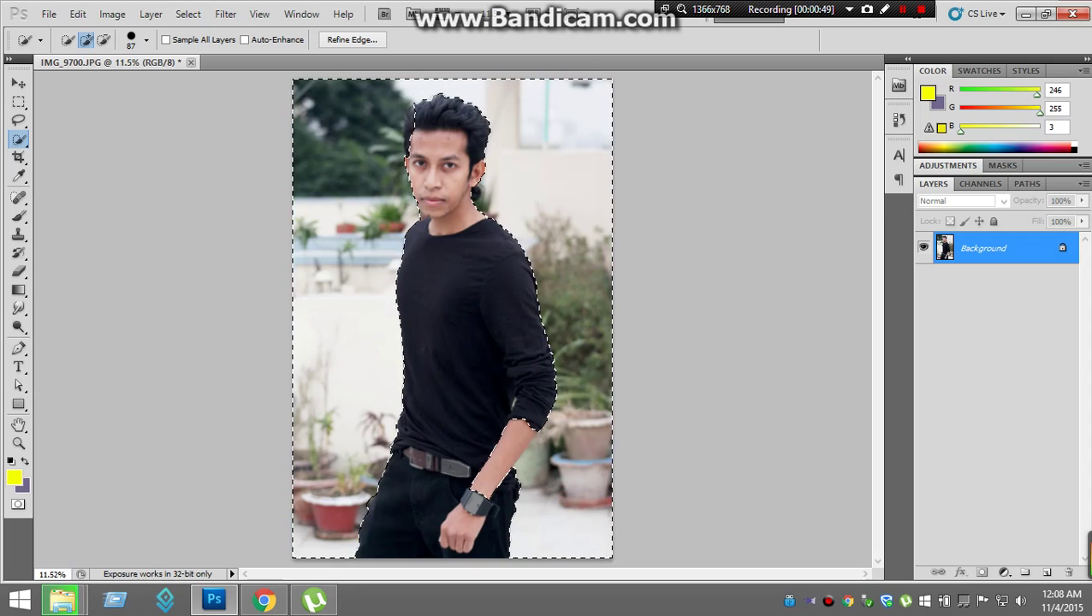
# Refine the selection edges around the forearm, hand, belt, trousers and hair.
pyautogui.press('alt')
pyautogui.moveTo(494, 439); pyautogui.dragTo(524, 445)
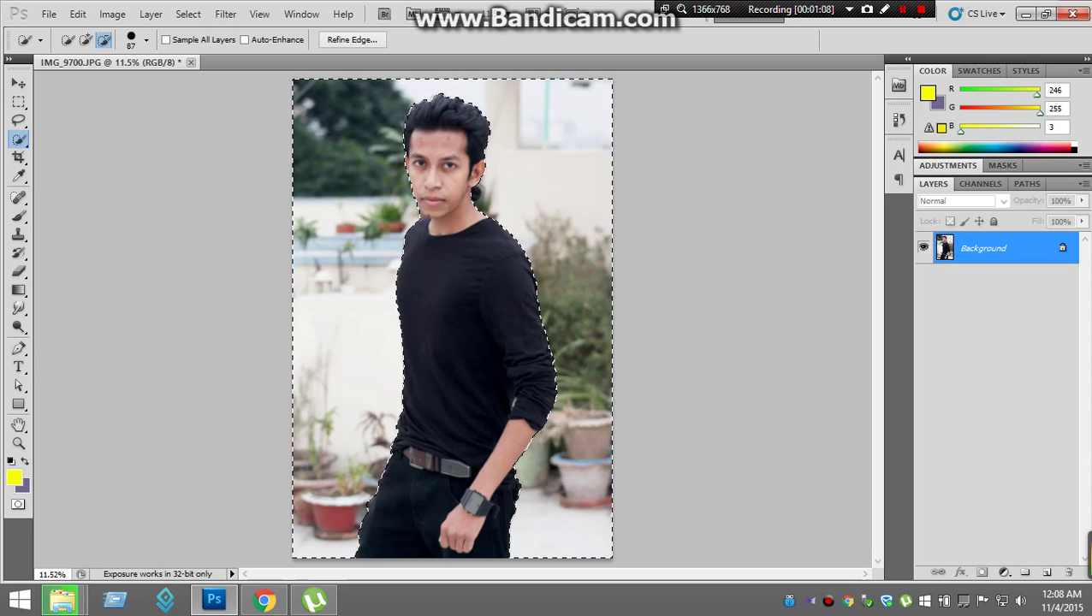
pyautogui.click(85, 40)
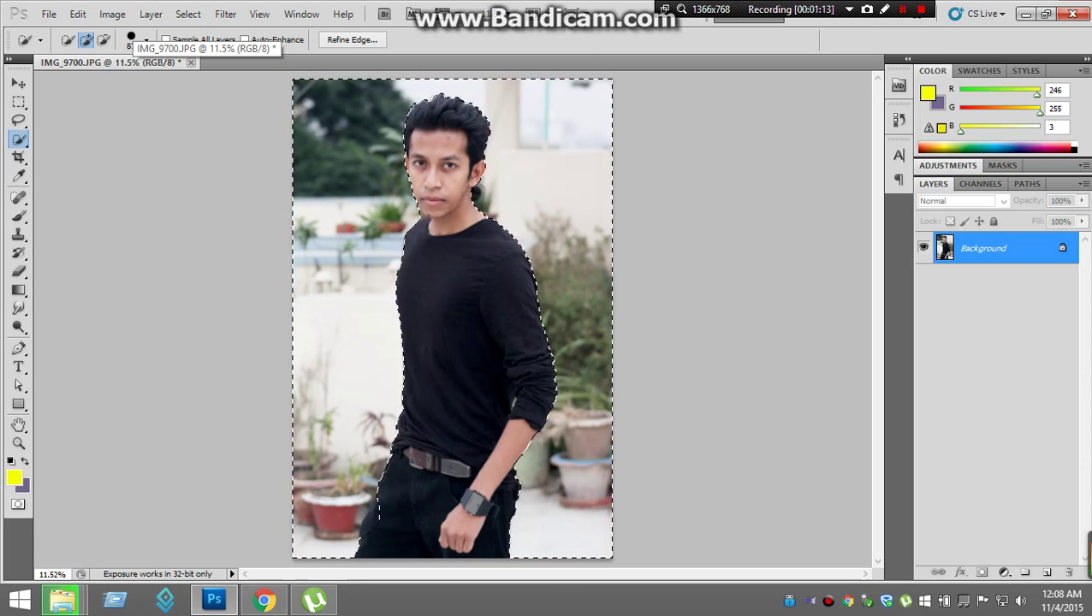
pyautogui.moveTo(447, 492); pyautogui.dragTo(446, 543)
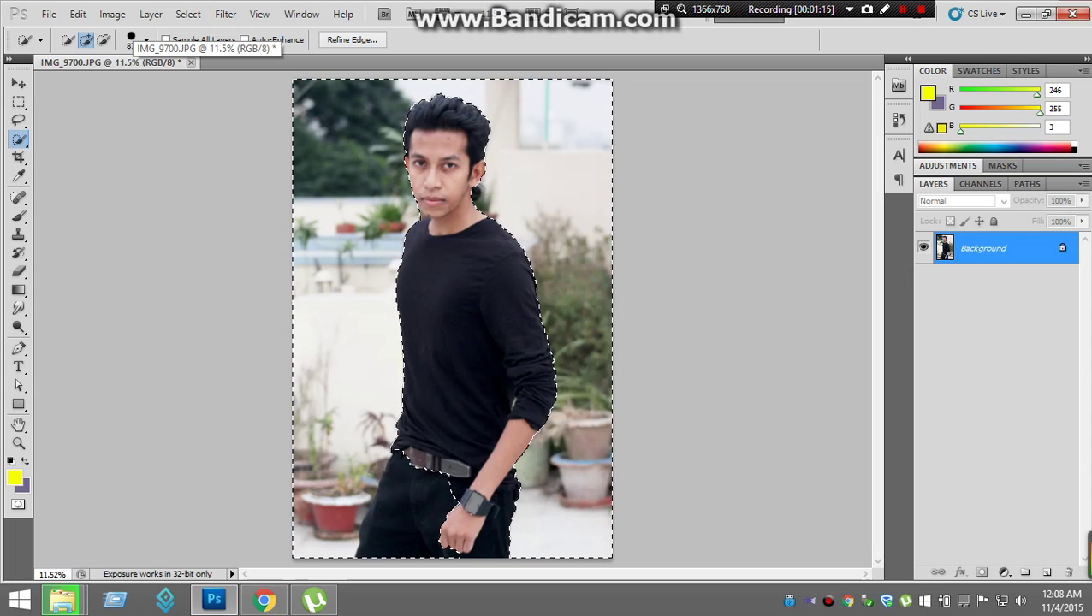
pyautogui.press('alt')
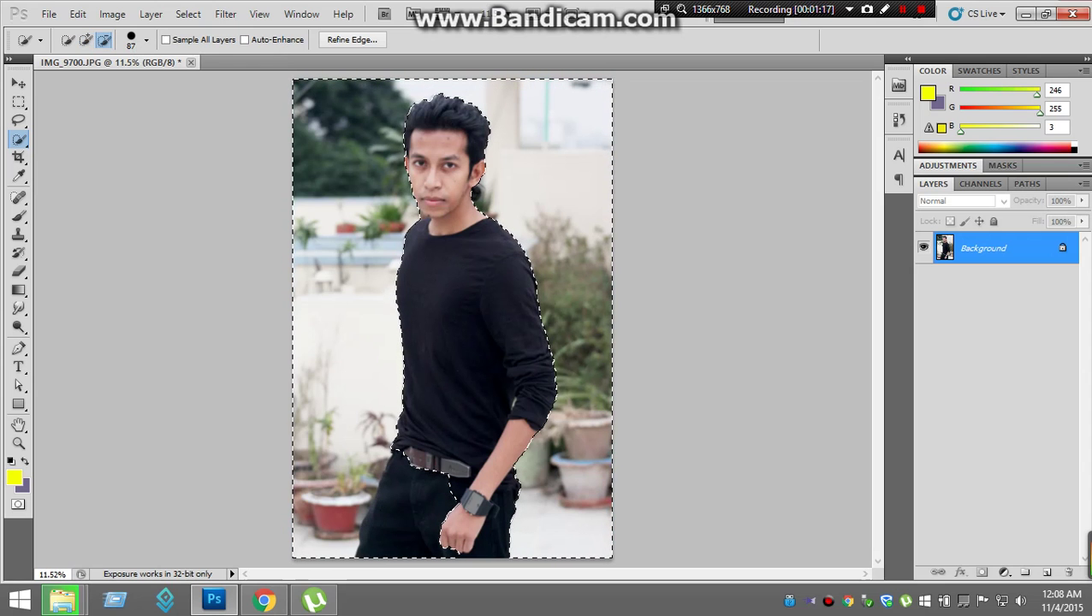
pyautogui.moveTo(446, 513); pyautogui.dragTo(411, 513)
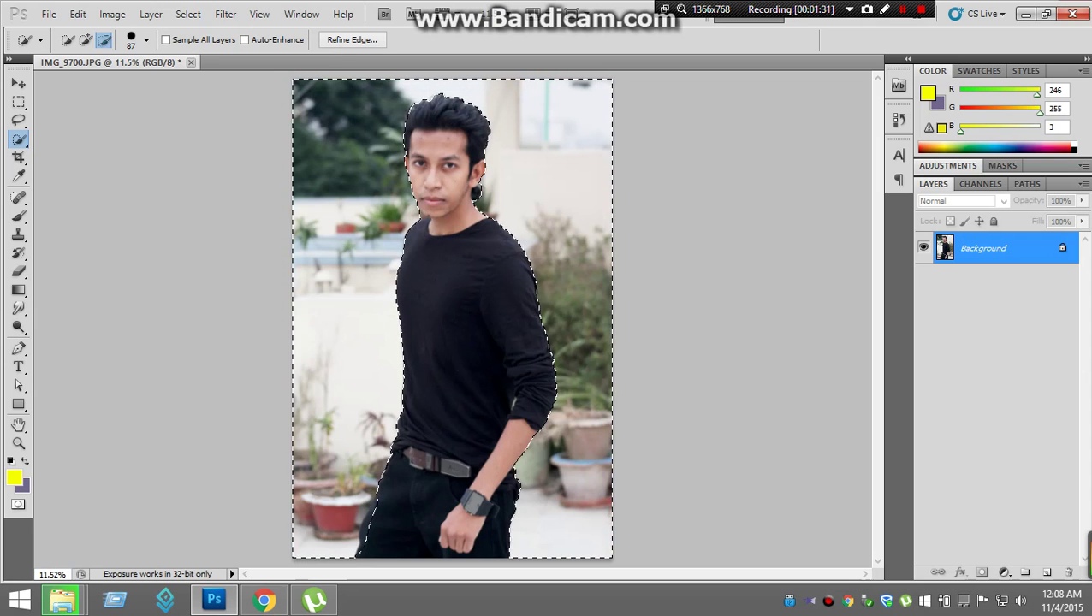
pyautogui.press('alt')
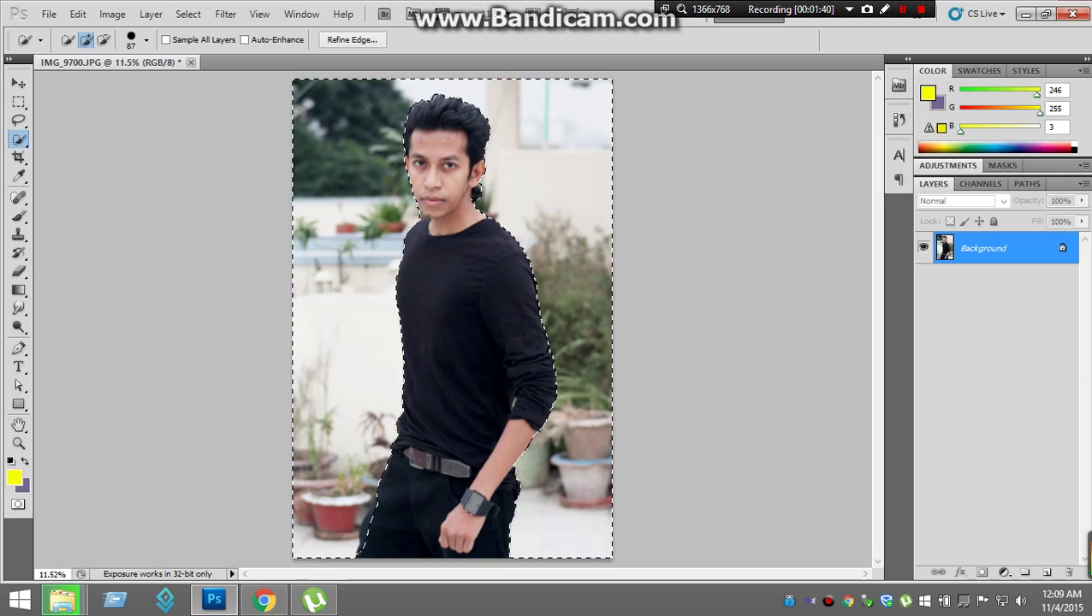
# Apply Curves to the selected background with the black input raised to 42.
pyautogui.press('alt')
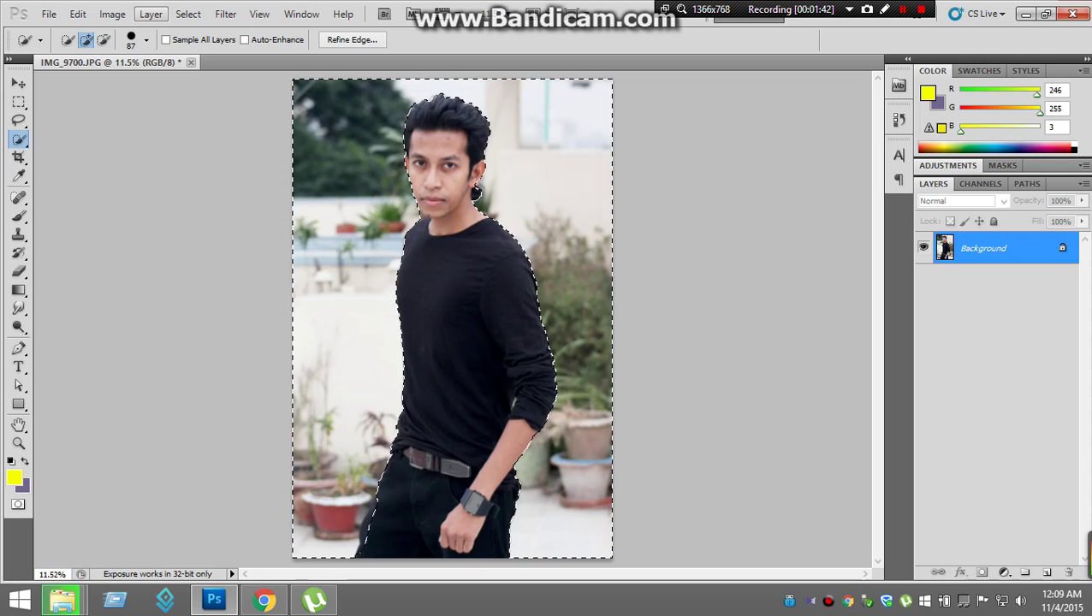
pyautogui.press('Left')
pyautogui.press('Down')
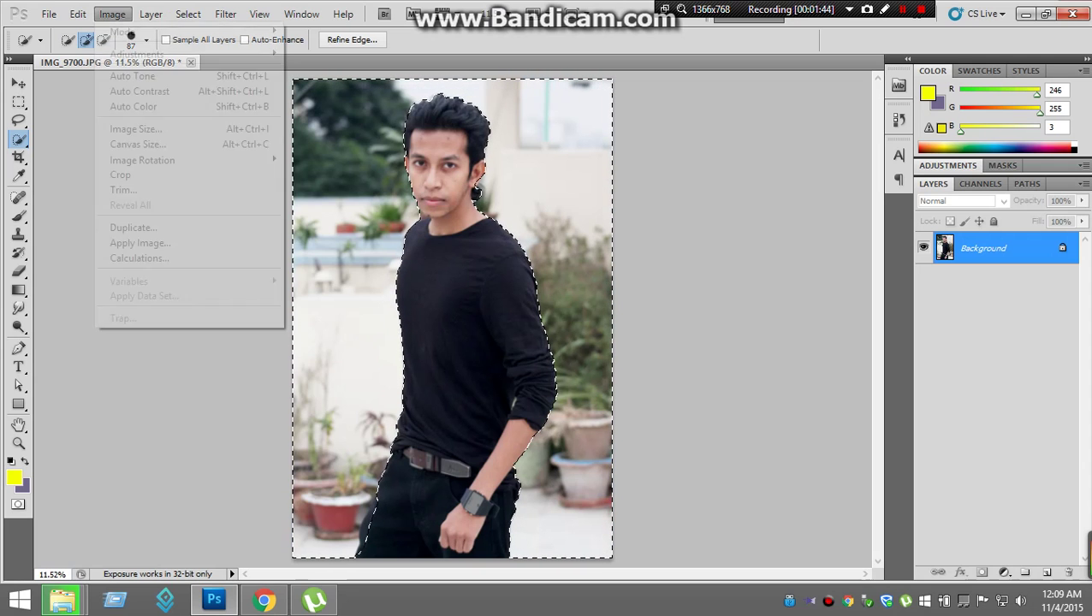
pyautogui.press('Down')
pyautogui.press('Right')
pyautogui.press('Down')
pyautogui.press('Down')
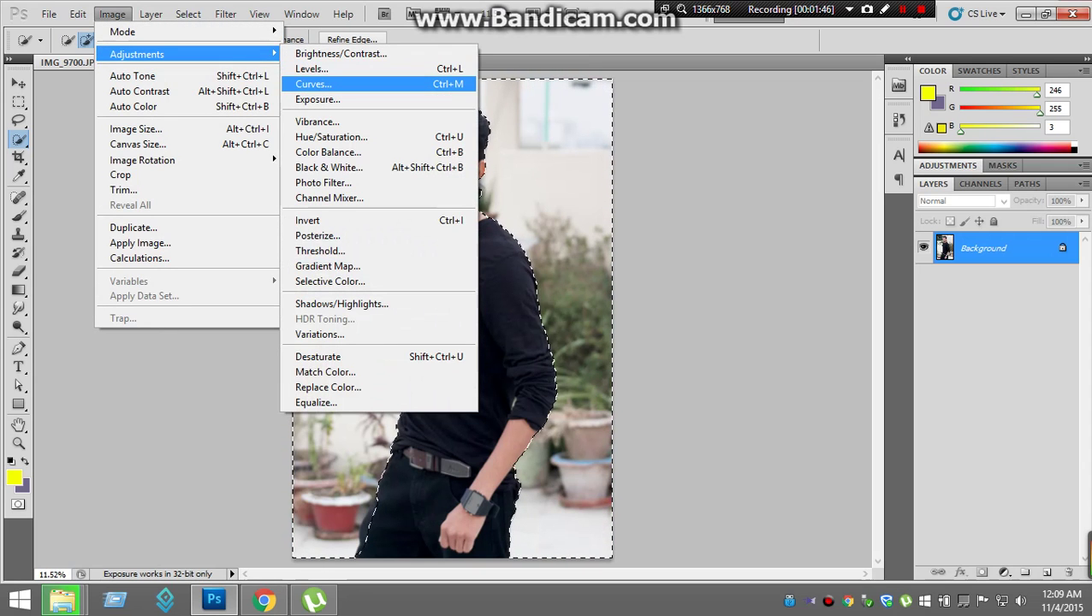
pyautogui.press('Return')
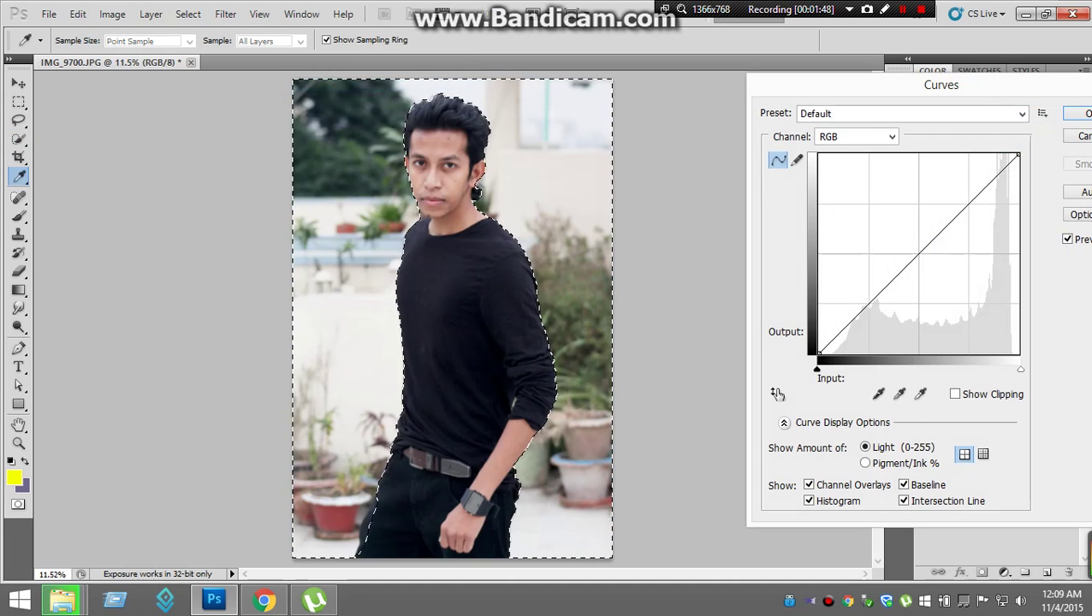
pyautogui.moveTo(816, 369); pyautogui.dragTo(845, 369)
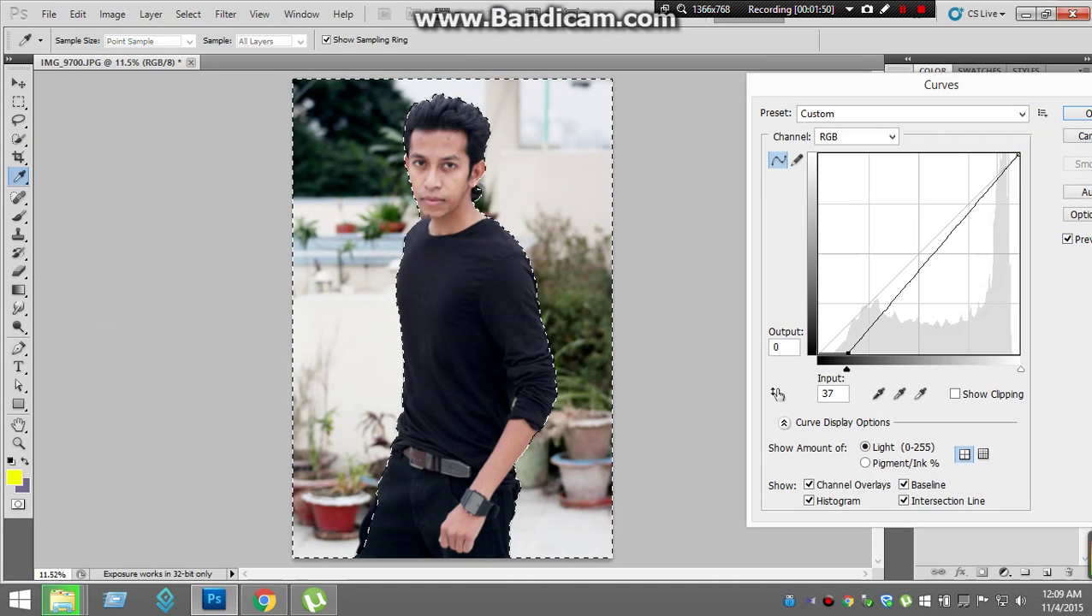
pyautogui.click(827, 393)
pyautogui.write('4')
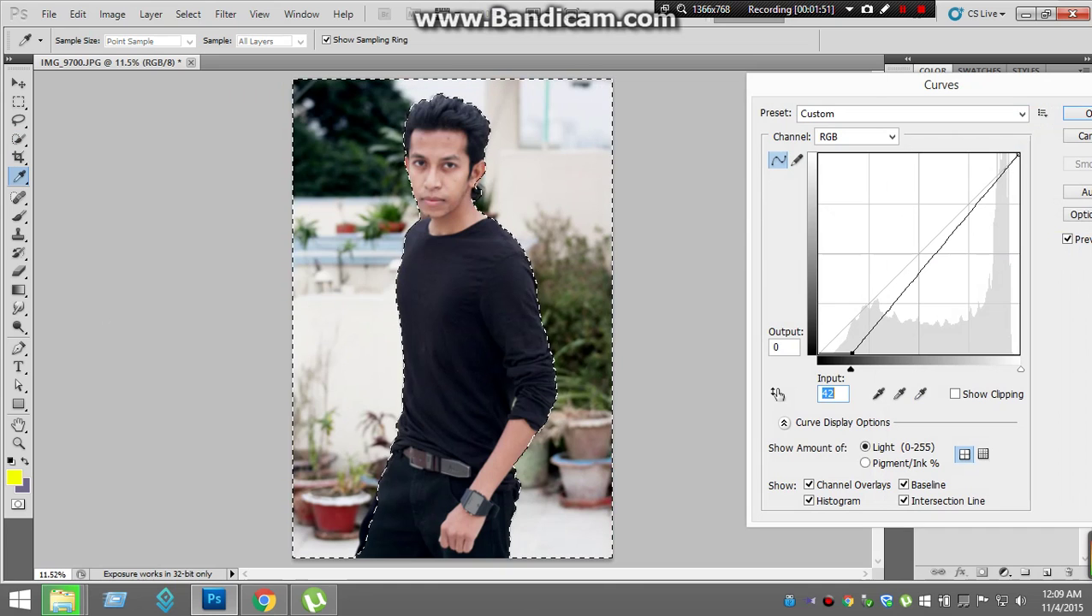
pyautogui.write('2')
pyautogui.press('Return')
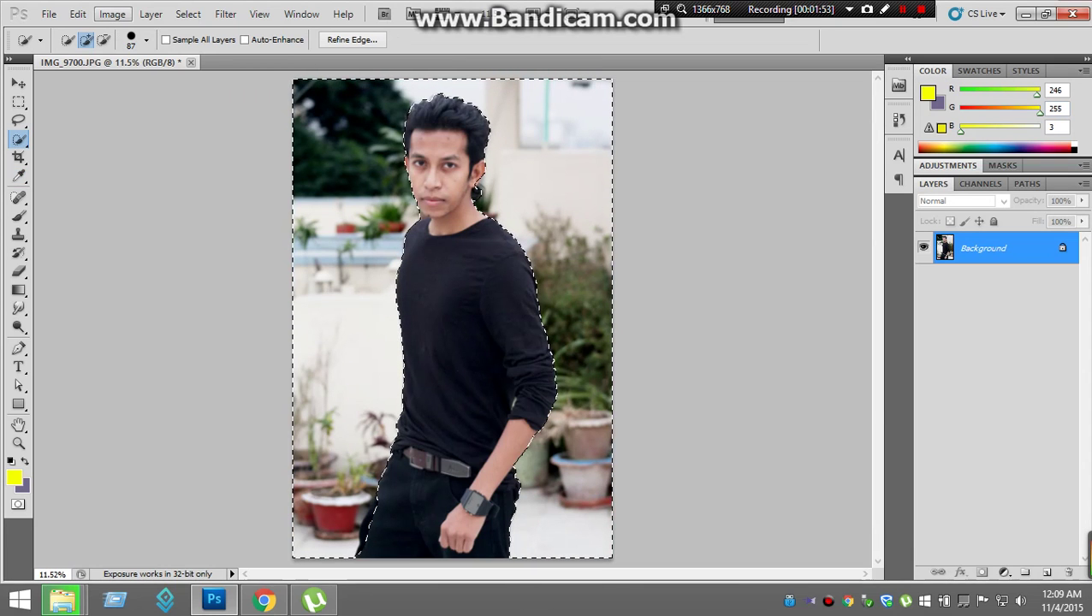
pyautogui.click(112, 13)
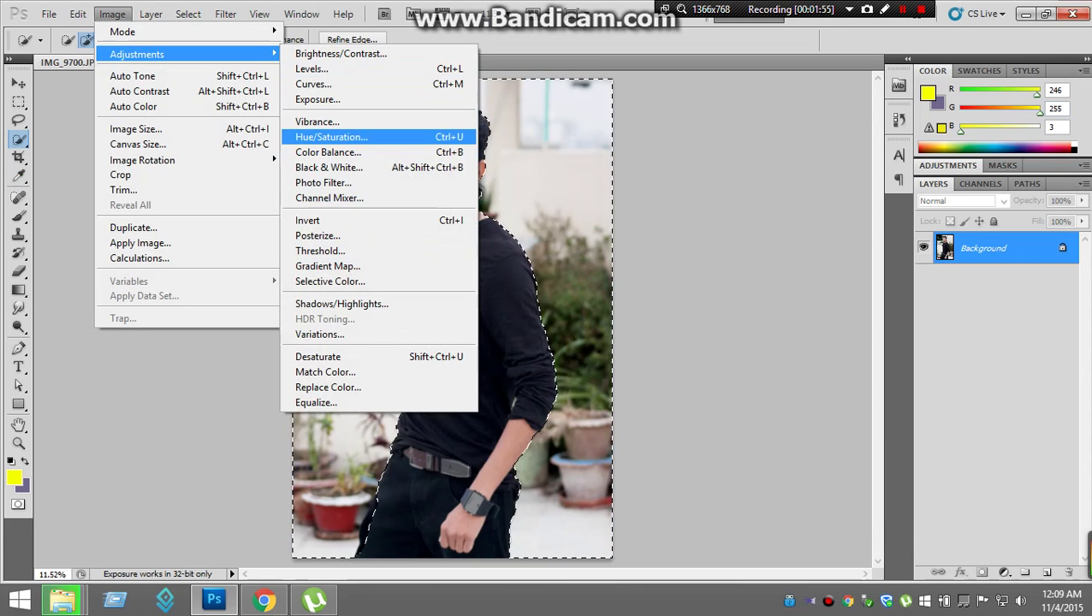
# Set the background's Vibrance to +38 and Saturation to -86.
pyautogui.click(317, 122)
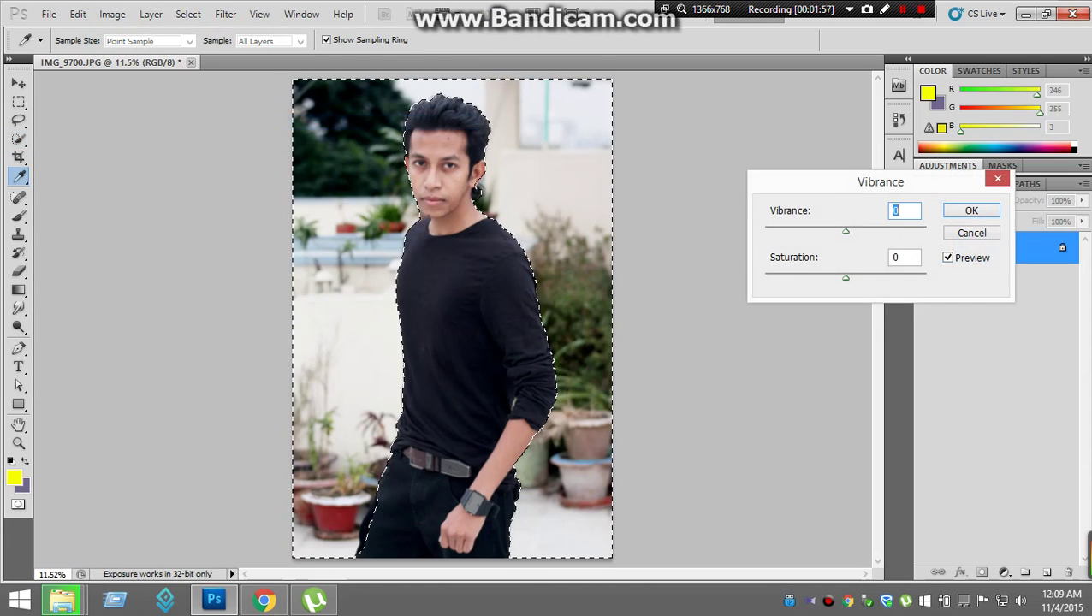
pyautogui.moveTo(845, 277); pyautogui.dragTo(766, 277)
pyautogui.hotkey('shift', 'Tab')
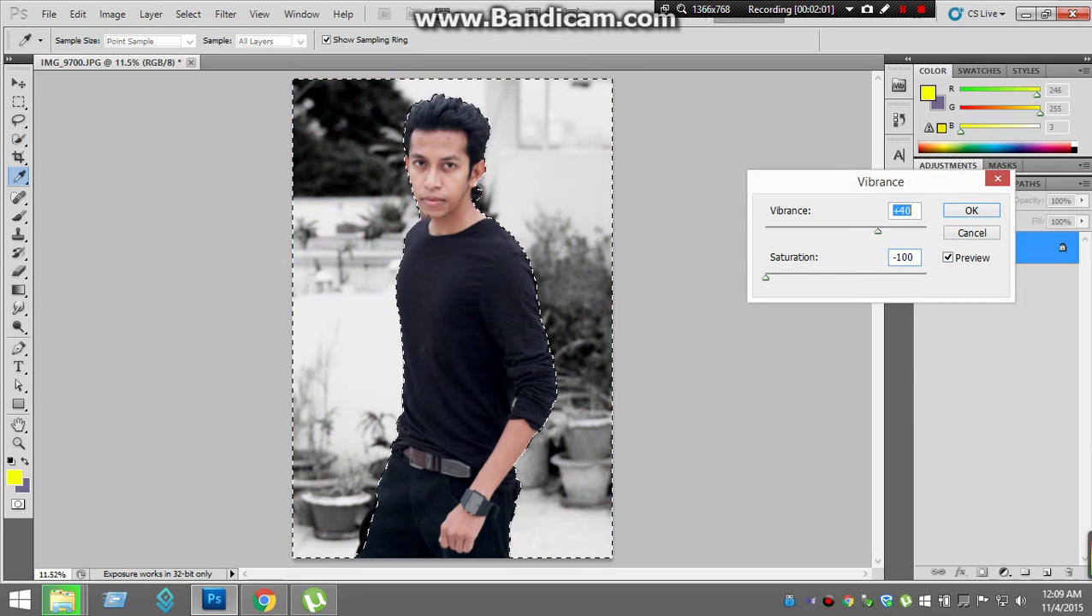
pyautogui.write('56')
pyautogui.press('Tab')
pyautogui.write('-25')
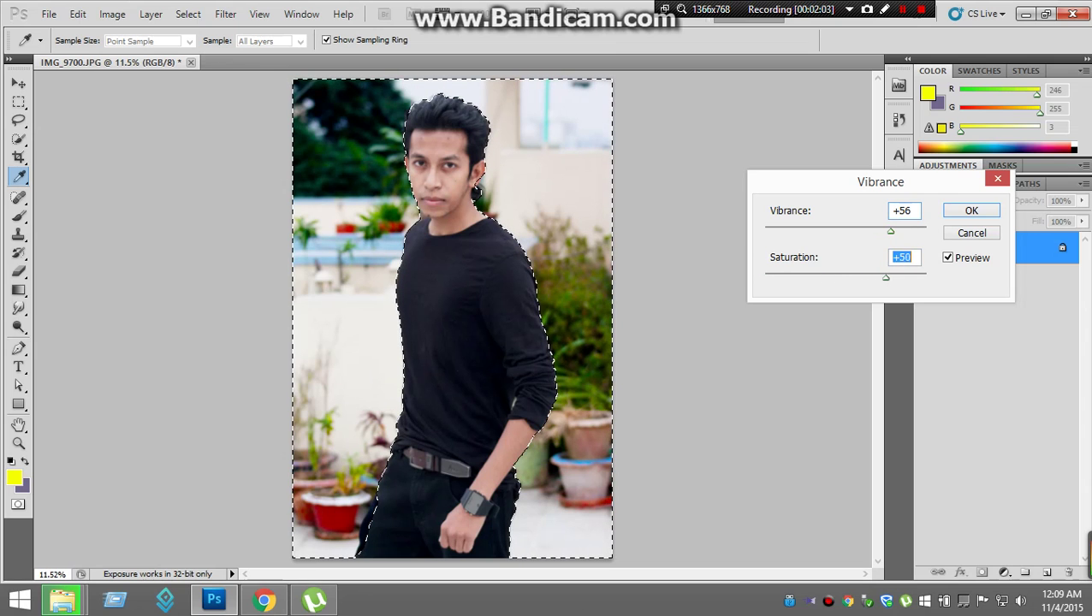
pyautogui.write('-100')
pyautogui.hotkey('shift', 'Tab')
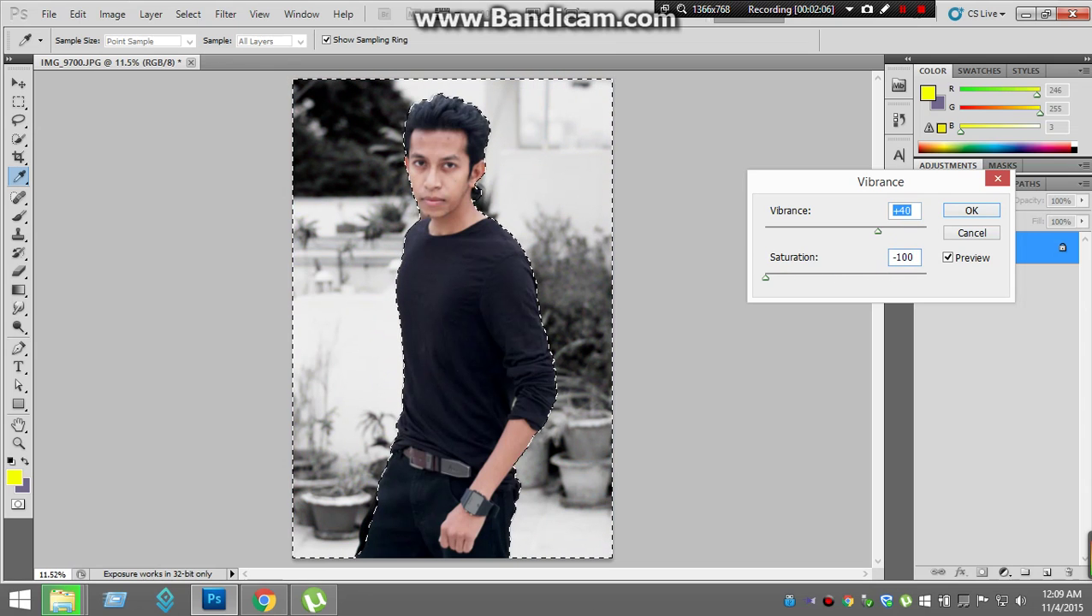
pyautogui.write('38')
pyautogui.press('Tab')
pyautogui.write('-86')
pyautogui.press('Return')
pyautogui.press('w')
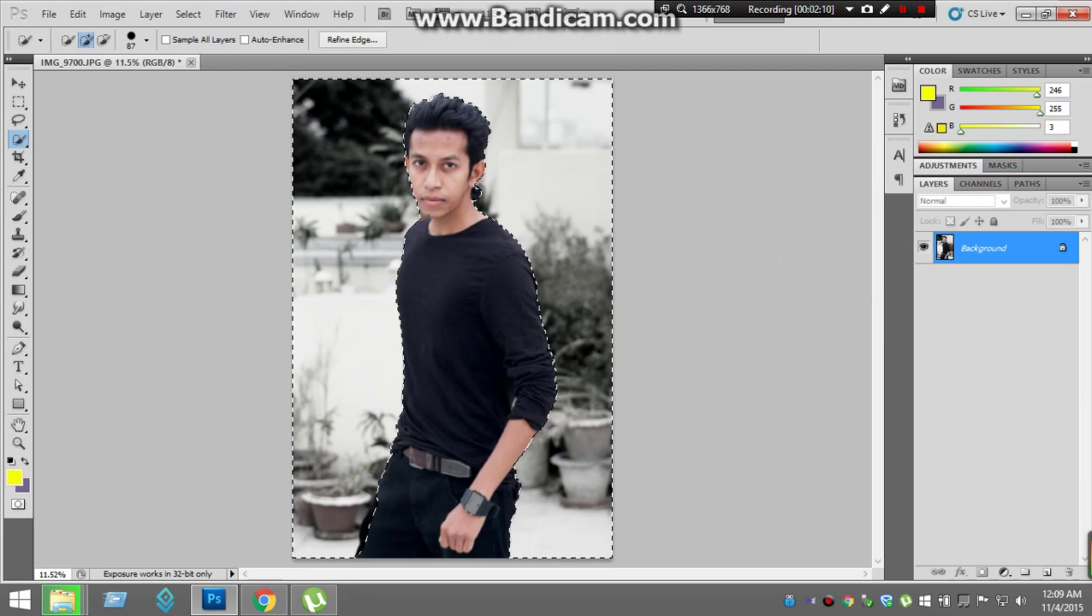
# Tint the background midtones with Color Balance +68, -2, -9.
pyautogui.click(112, 14)
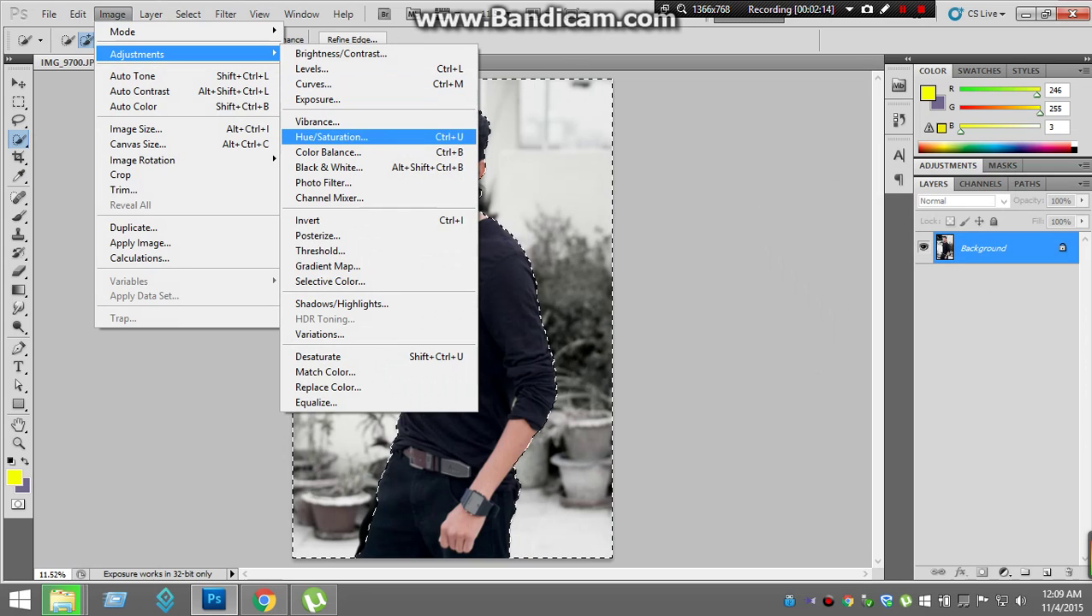
pyautogui.click(327, 152)
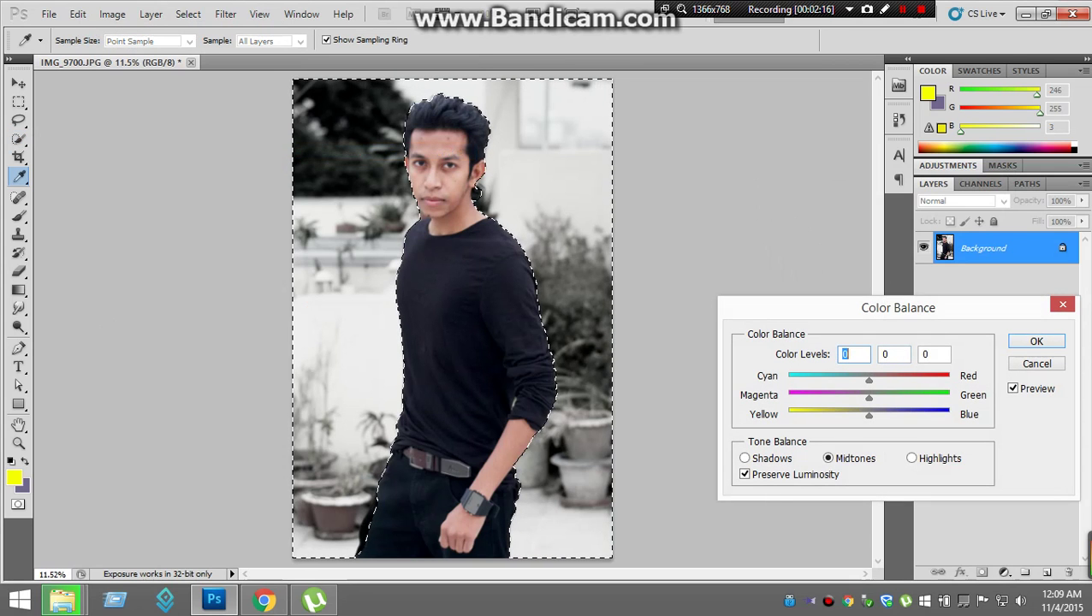
pyautogui.press('Up')
pyautogui.press('Up')
pyautogui.press('Up')
pyautogui.press('Up')
pyautogui.press('Up')
pyautogui.press('Up')
pyautogui.press('Up')
pyautogui.press('Up')
pyautogui.press('Up')
pyautogui.press('Up')
pyautogui.press('Up')
pyautogui.press('Up')
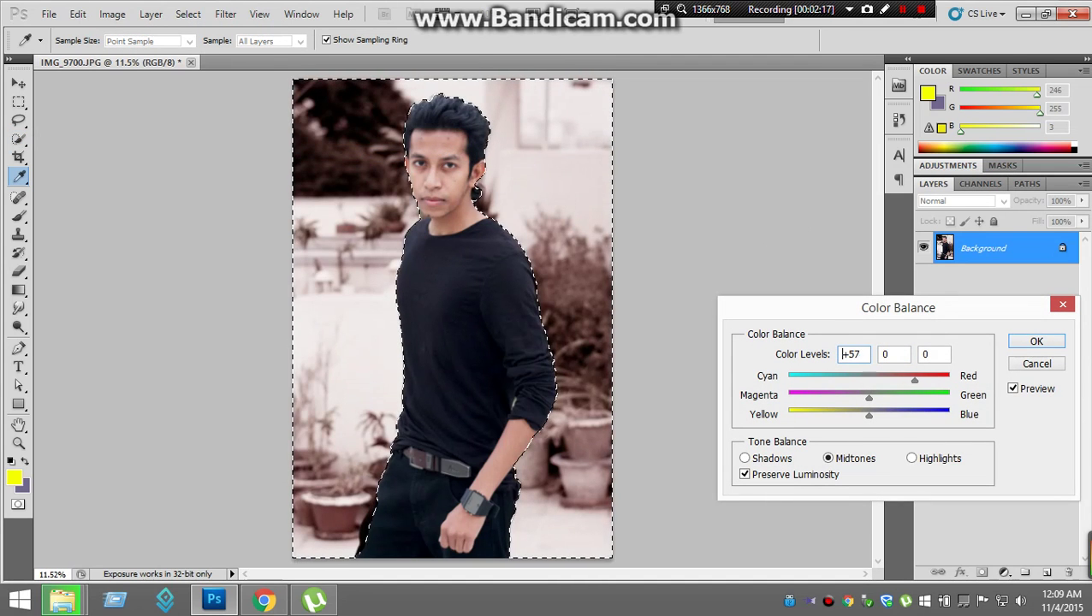
pyautogui.press('Up')
pyautogui.press('Up')
pyautogui.press('Up')
pyautogui.press('Up')
pyautogui.press('Up')
pyautogui.press('Up')
pyautogui.press('Up')
pyautogui.press('Up')
pyautogui.press('Up')
pyautogui.press('Up')
pyautogui.press('Up')
pyautogui.moveTo(869, 414)
pyautogui.mouseDown()
pyautogui.moveTo(844, 414)
pyautogui.moveTo(862, 414)
pyautogui.mouseUp()
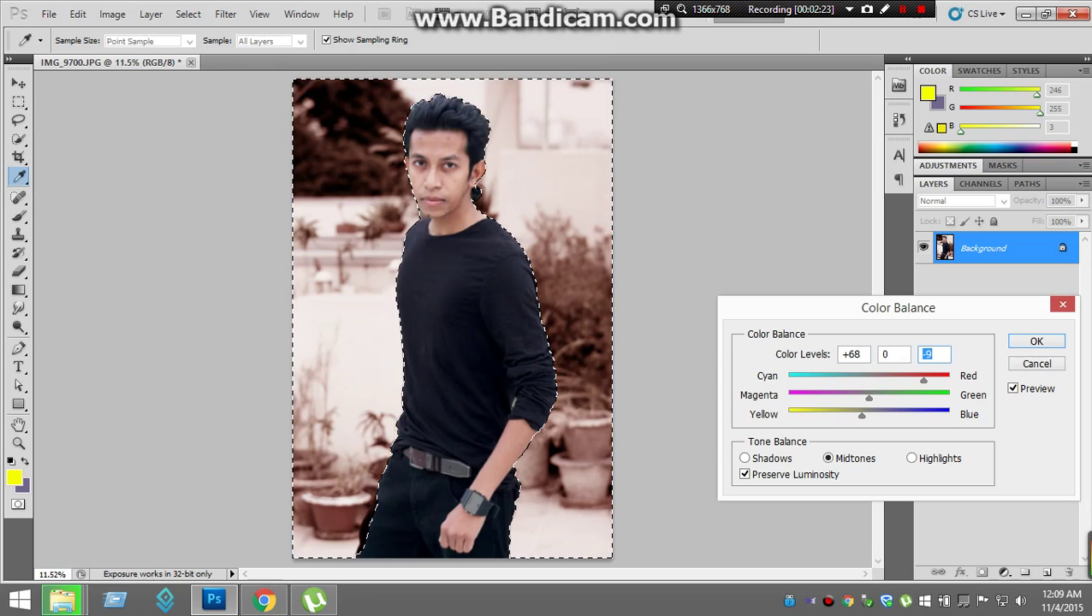
pyautogui.moveTo(869, 398); pyautogui.dragTo(866, 399)
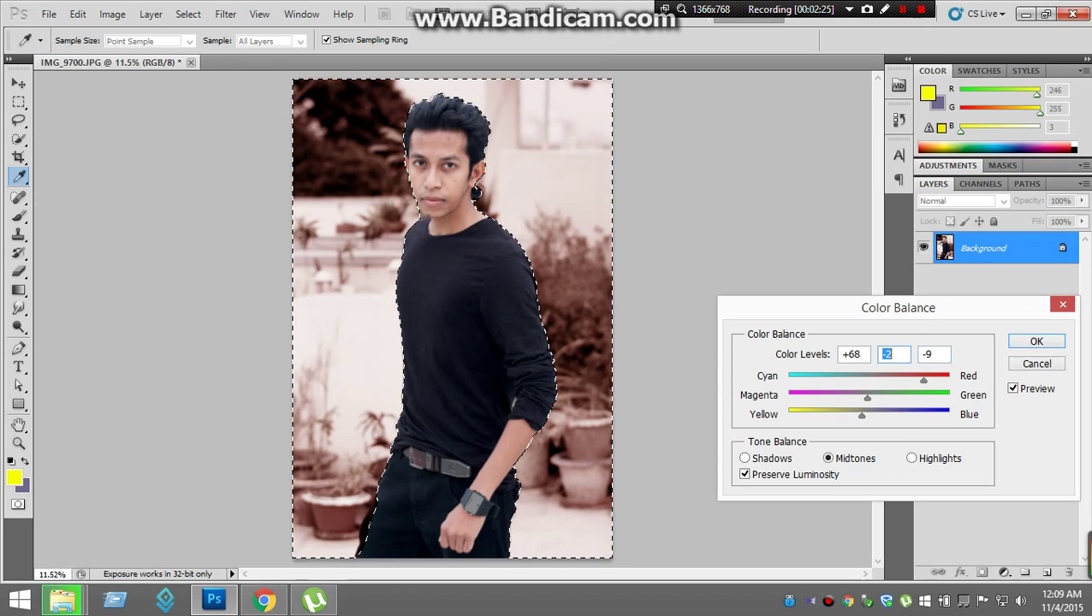
pyautogui.click(1035, 342)
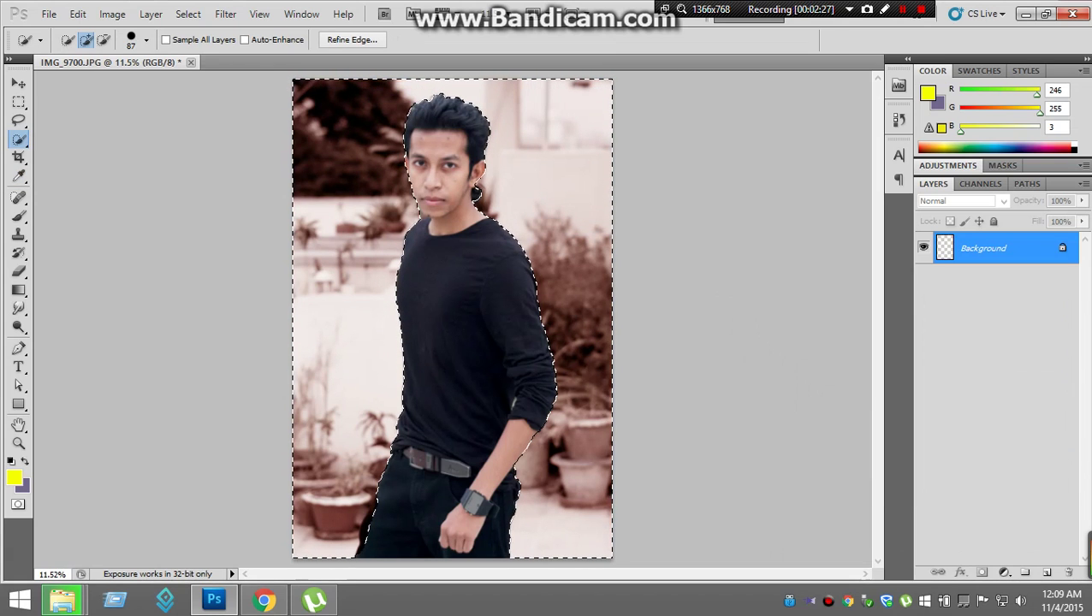
# Apply a second midtone Color Balance of +17, 0, -26 to the background.
pyautogui.click(113, 14)
pyautogui.moveTo(137, 54)
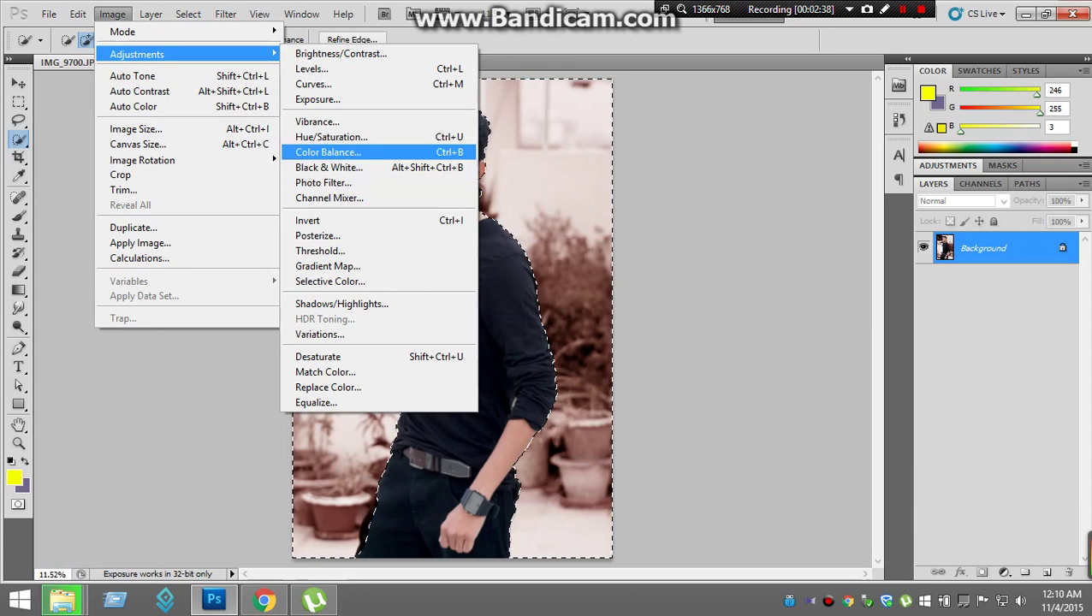
pyautogui.click(327, 152)
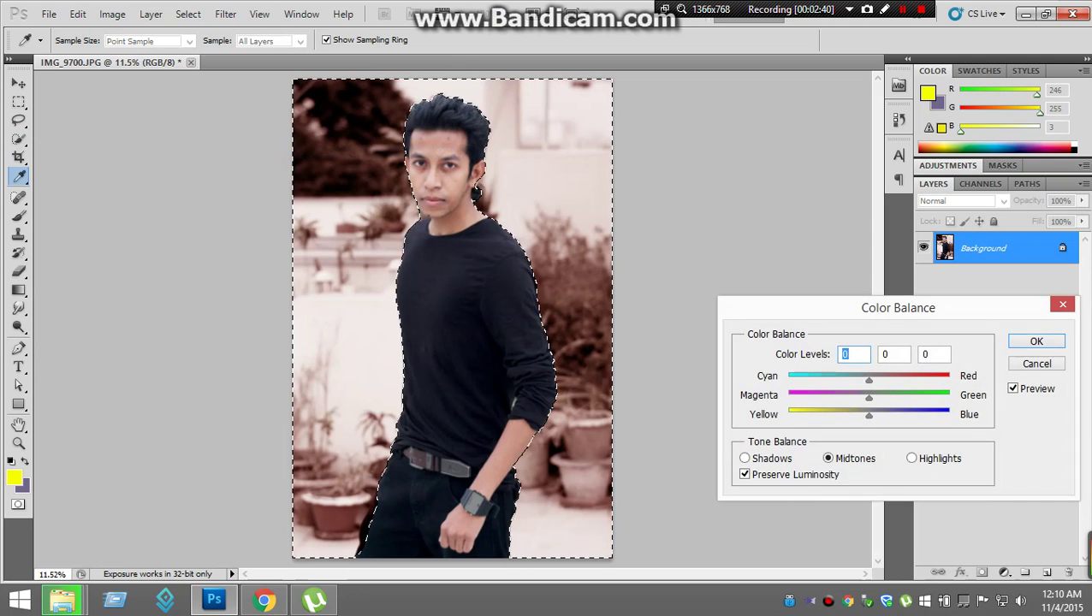
pyautogui.moveTo(869, 380); pyautogui.dragTo(882, 379)
pyautogui.moveTo(868, 417); pyautogui.dragTo(848, 414)
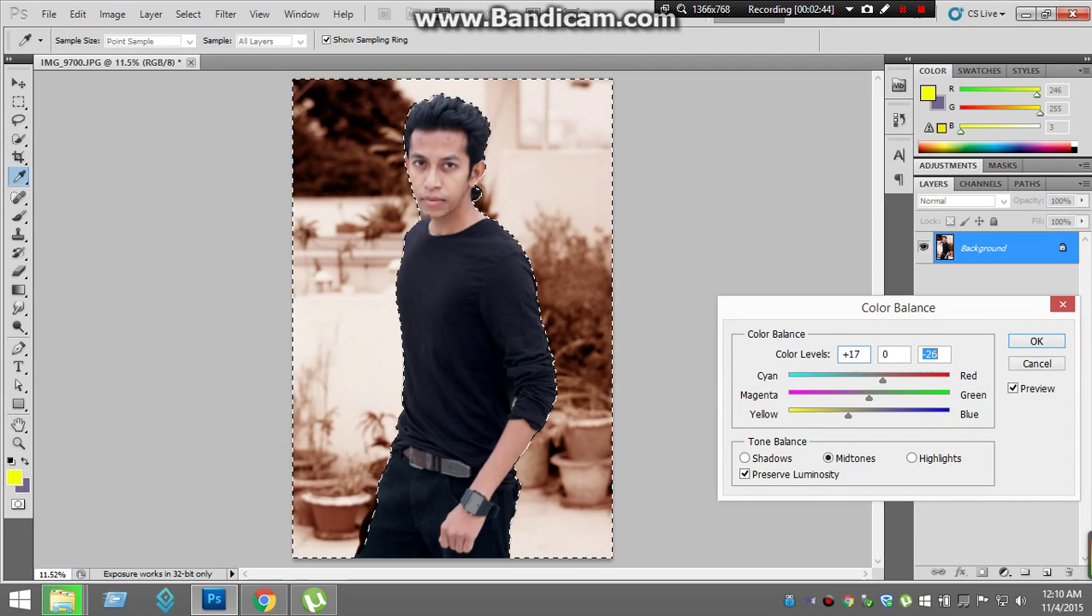
pyautogui.press('Return')
pyautogui.press('w')
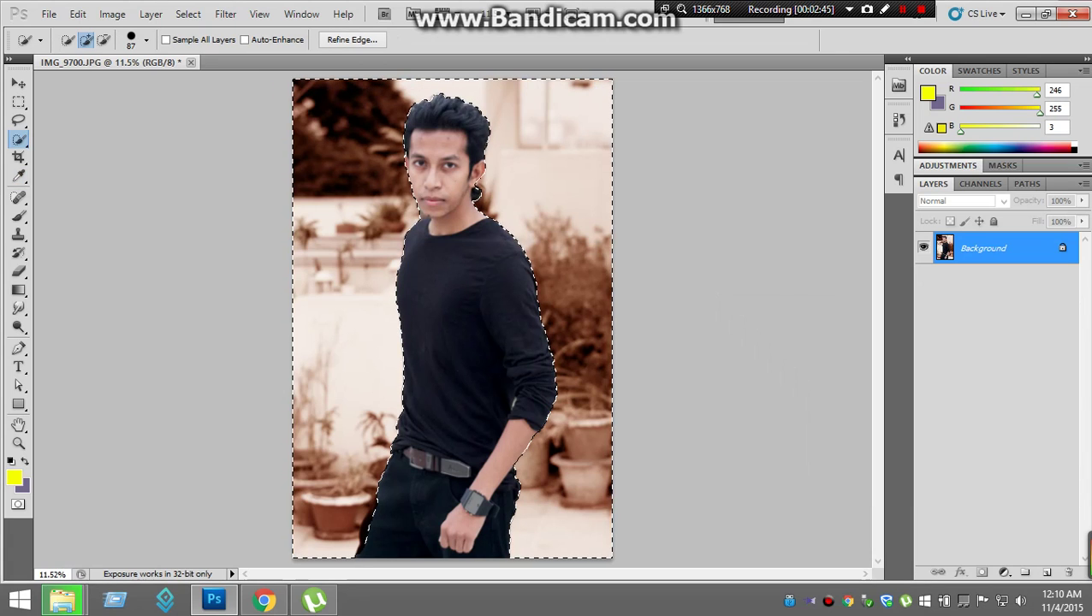
pyautogui.rightClick(19, 138)
# Deselect, then apply whole-photo Curves lifting midtones slightly and raising black input to 22.
pyautogui.click(77, 154)
pyautogui.hotkey('ctrl', 'd')
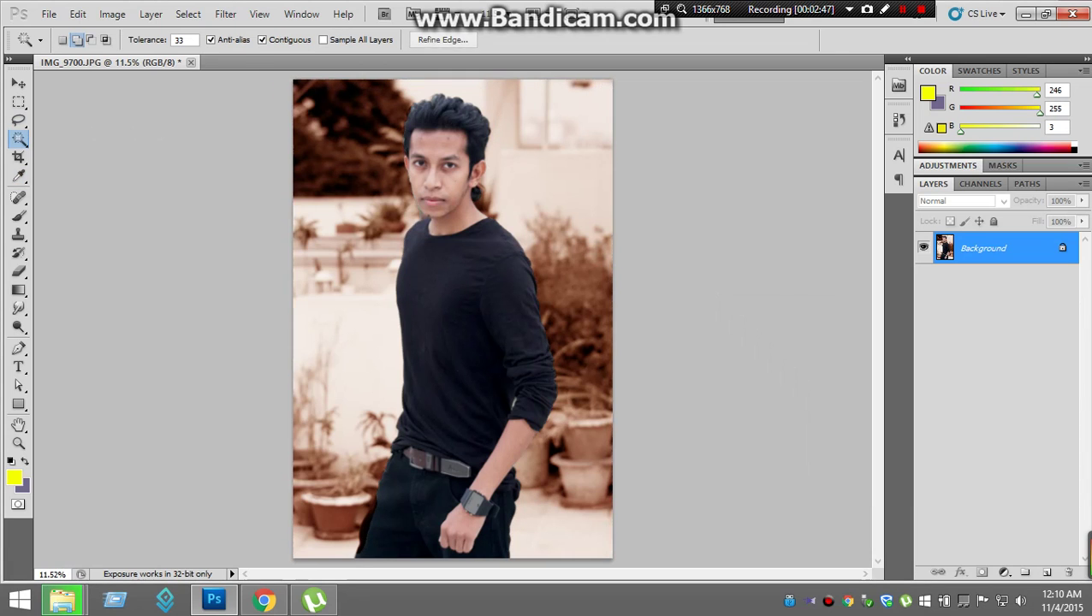
pyautogui.click(112, 14)
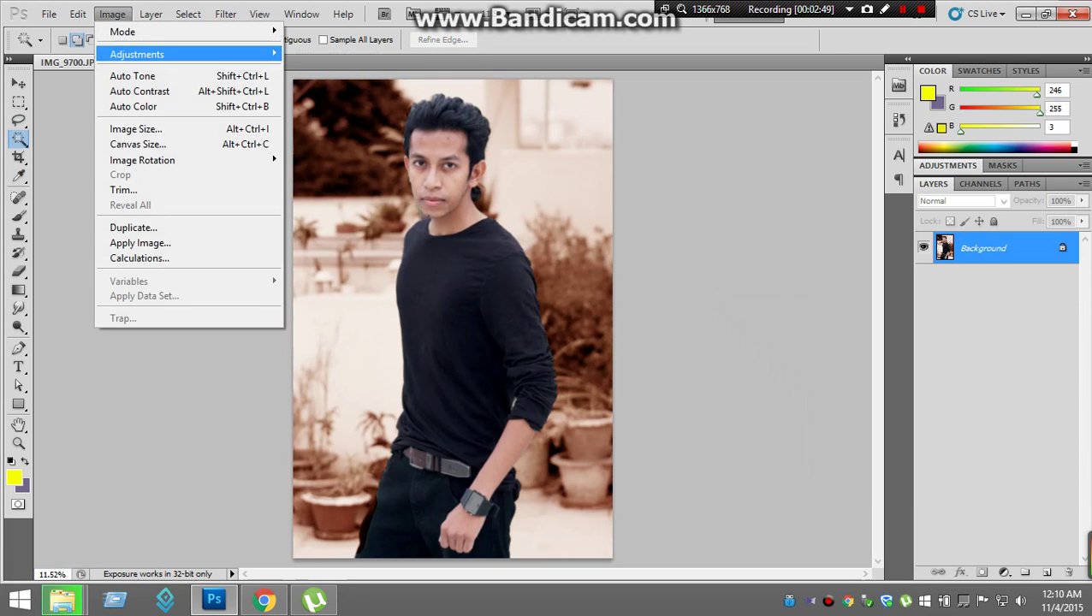
pyautogui.click(313, 83)
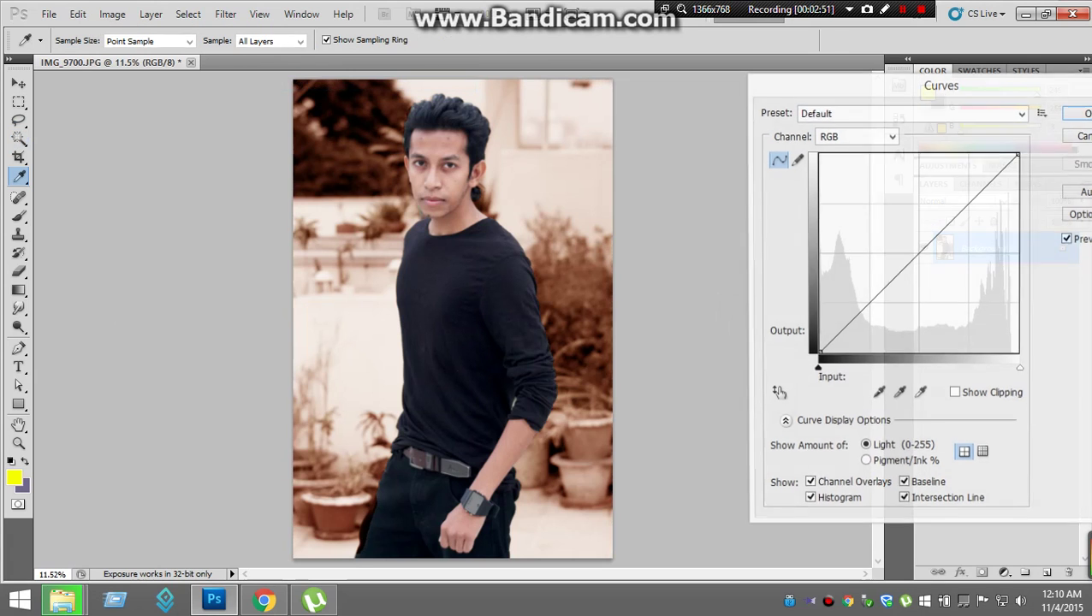
pyautogui.moveTo(897, 275); pyautogui.dragTo(902, 263)
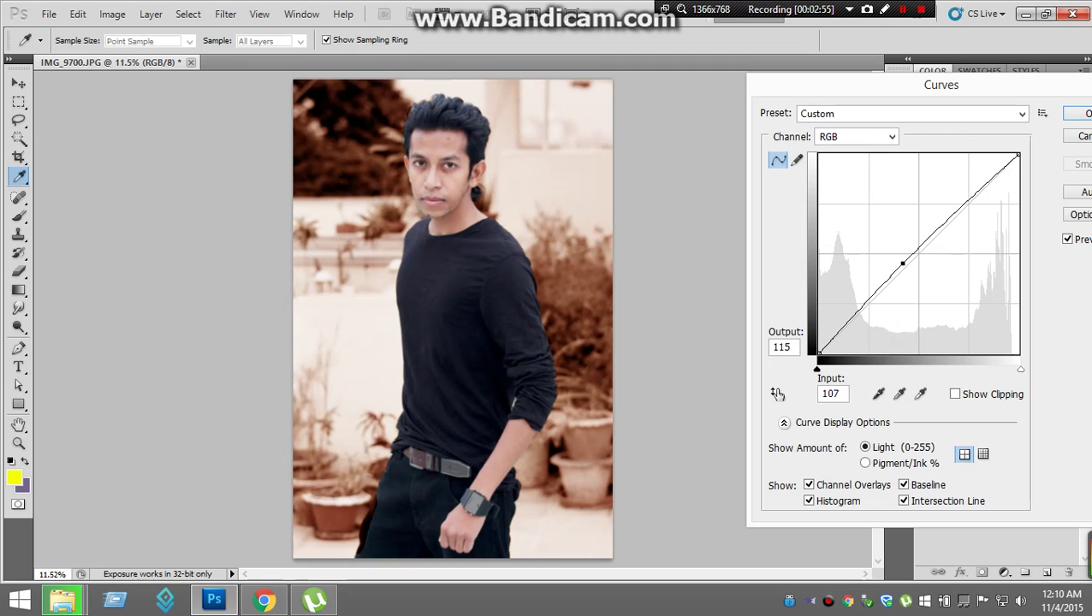
pyautogui.moveTo(816, 369)
pyautogui.mouseDown()
pyautogui.moveTo(845, 369)
pyautogui.moveTo(822, 369)
pyautogui.moveTo(834, 368)
pyautogui.mouseUp()
pyautogui.press('Return')
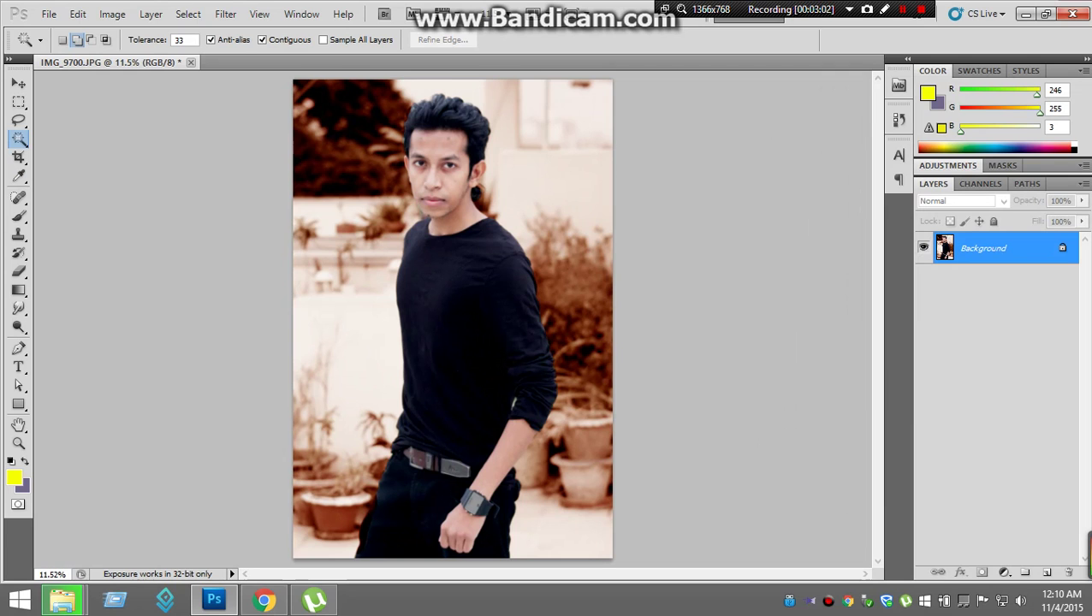
# Set the whole photo's Vibrance to -20 and Saturation to -13.
pyautogui.click(112, 14)
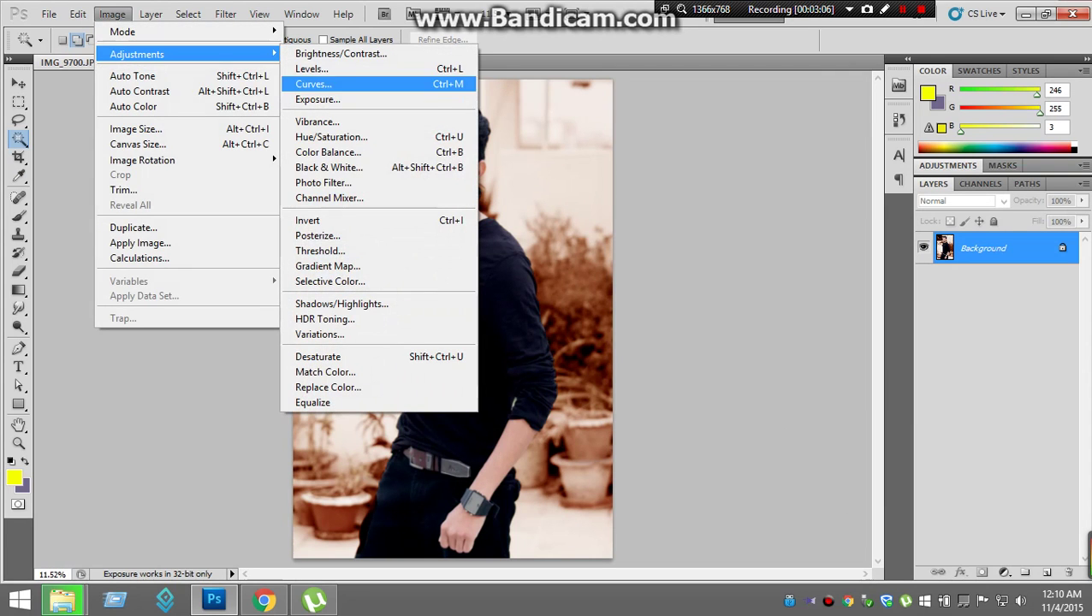
pyautogui.click(317, 122)
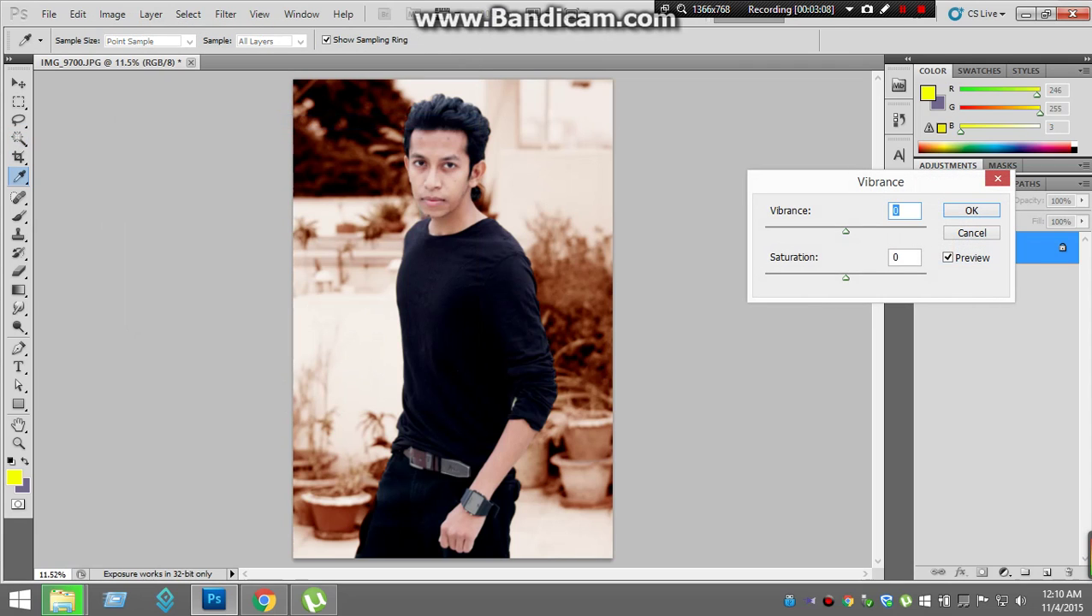
pyautogui.press('Down')
pyautogui.press('Down')
pyautogui.press('Down')
pyautogui.press('Down')
pyautogui.press('Down')
pyautogui.press('Down')
pyautogui.press('Down')
pyautogui.press('Down')
pyautogui.press('Down')
pyautogui.press('Down')
pyautogui.press('Down')
pyautogui.press('Down')
pyautogui.press('Down')
pyautogui.press('Down')
pyautogui.press('Down')
pyautogui.press('Tab')
pyautogui.press('Down')
pyautogui.press('Down')
pyautogui.press('Down')
pyautogui.press('Down')
pyautogui.press('Down')
pyautogui.press('Down')
pyautogui.press('Up')
pyautogui.press('Up')
pyautogui.press('Up')
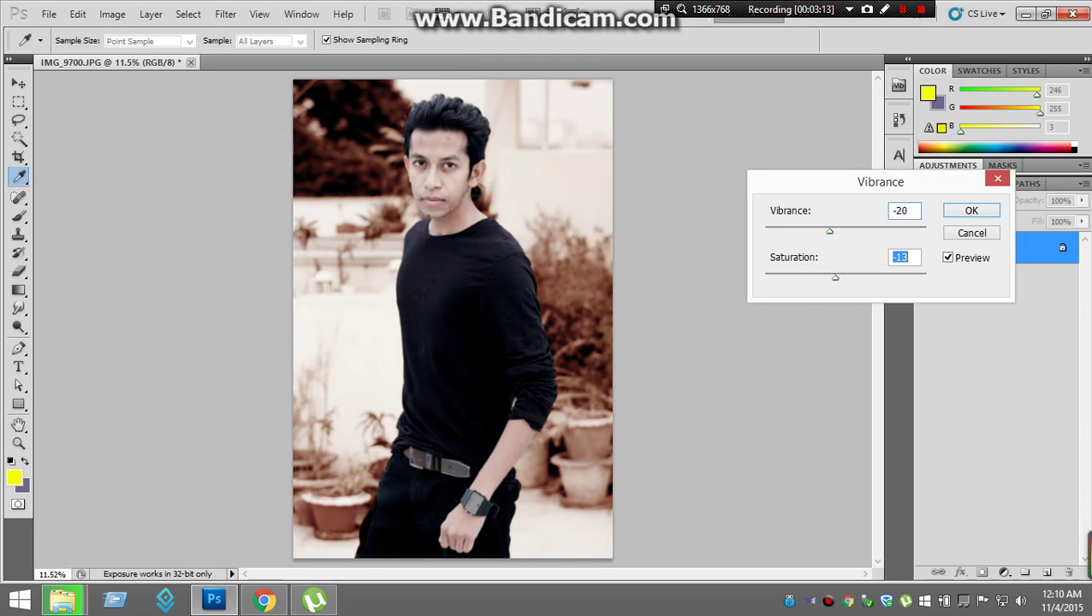
pyautogui.press('Up')
pyautogui.press('Up')
pyautogui.press('Up')
pyautogui.press('Up')
pyautogui.press('Up')
pyautogui.press('Up')
pyautogui.press('Up')
pyautogui.press('Up')
pyautogui.press('Up')
pyautogui.press('Up')
pyautogui.press('Up')
pyautogui.press('Up')
pyautogui.press('Up')
pyautogui.press('Return')
# Zoom in closely on the man's face.
pyautogui.press('w')
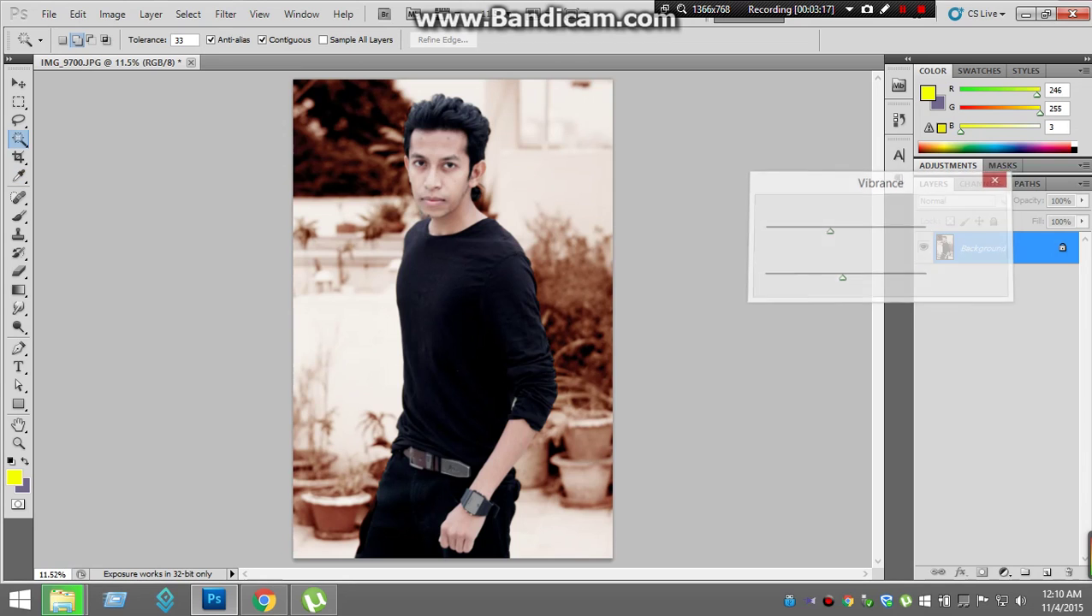
pyautogui.press('z')
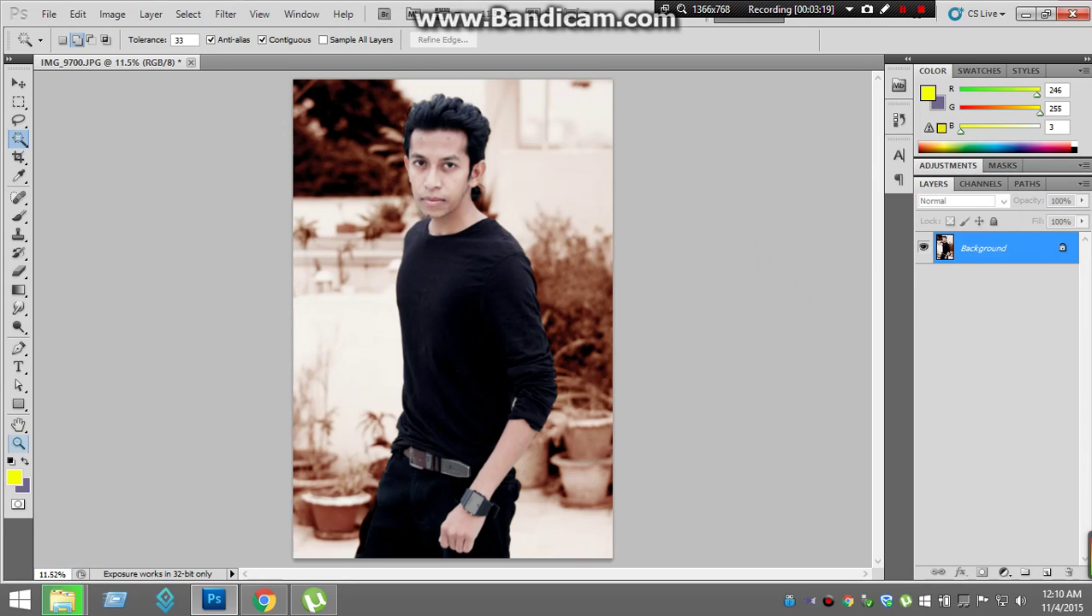
pyautogui.moveTo(458, 168); pyautogui.dragTo(514, 168)
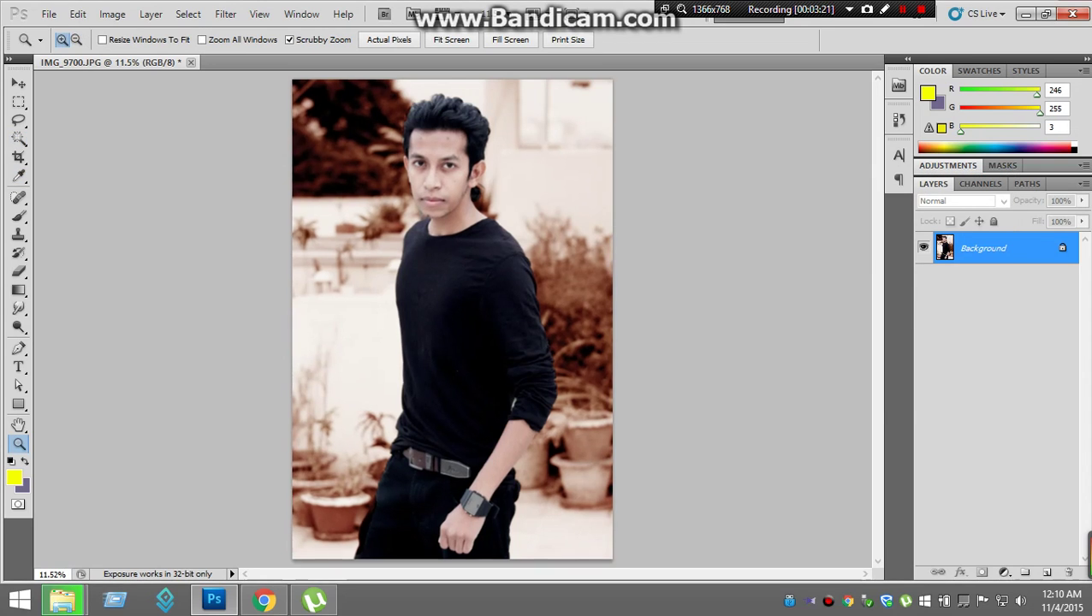
pyautogui.hotkey('ctrl', '+')
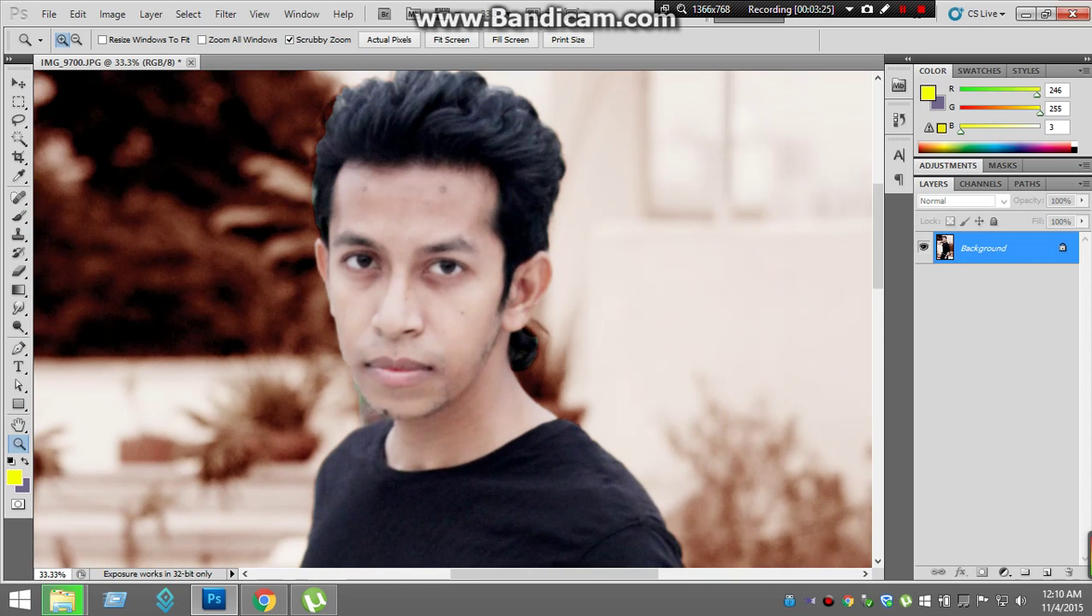
pyautogui.hotkey('ctrl', '+')
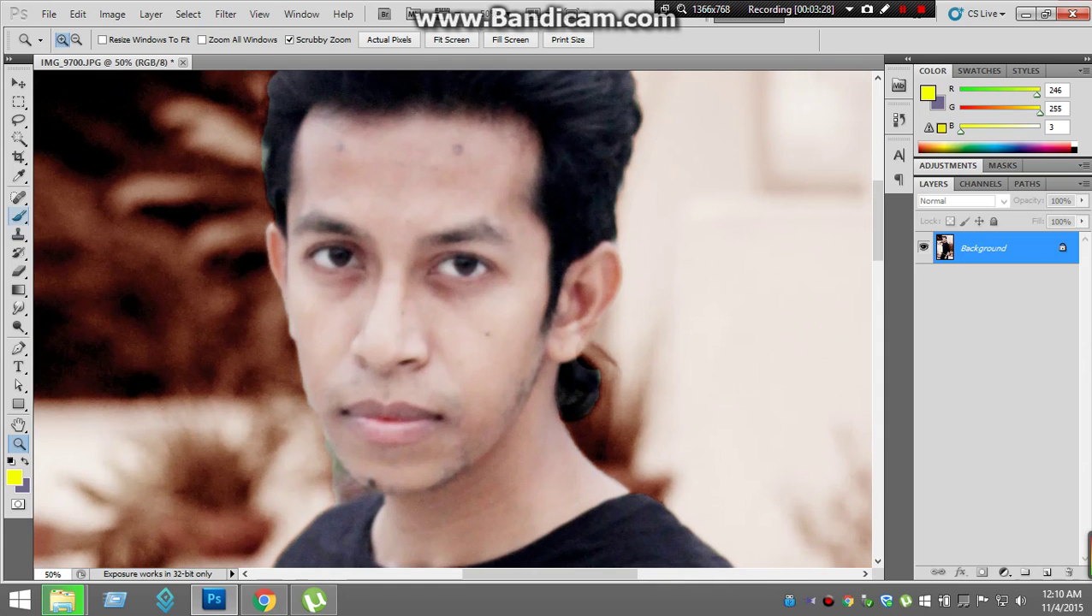
# Heal the two small dark forehead blemishes with the Spot Healing Brush.
pyautogui.click(18, 197)
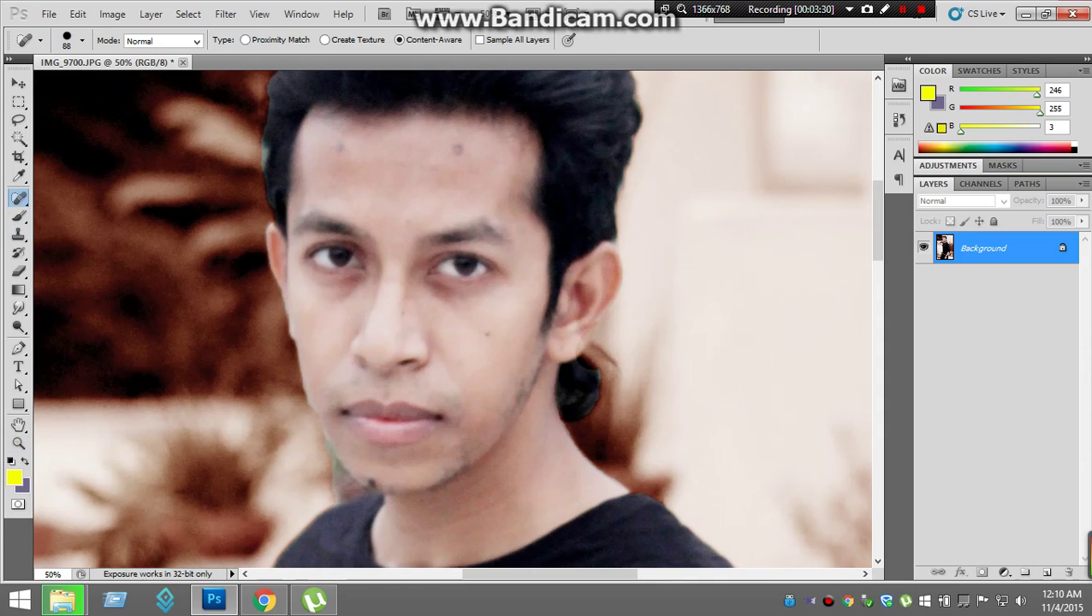
pyautogui.click(454, 146)
pyautogui.click(336, 143)
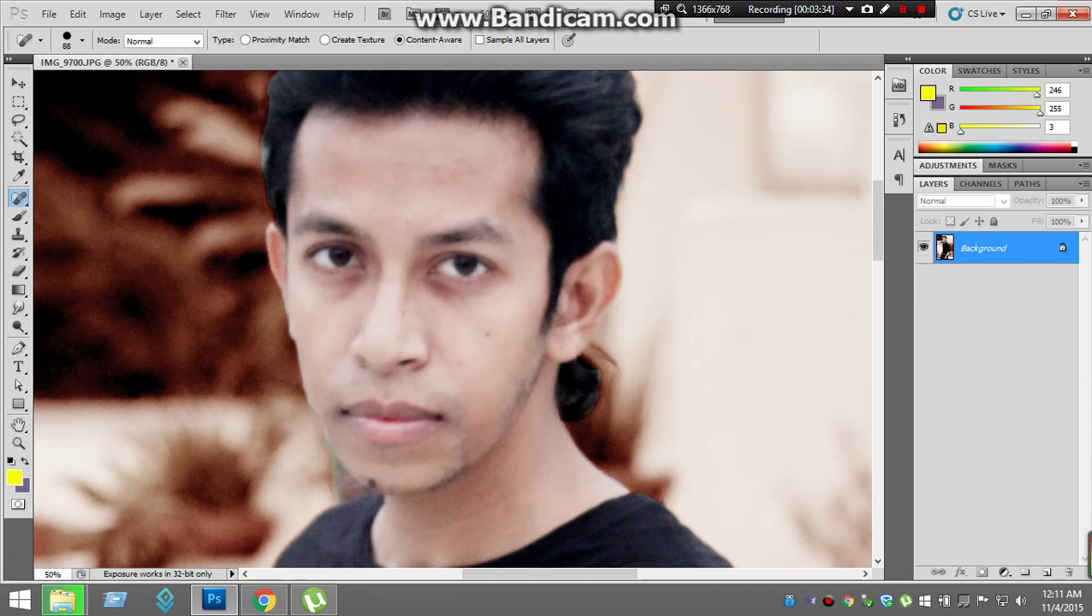
# Spot-heal four patches along the hairline, including its top edge.
pyautogui.scroll(-1, 452, 319)
pyautogui.scroll(-2, 451, 318)
pyautogui.scroll(-1, 452, 318)
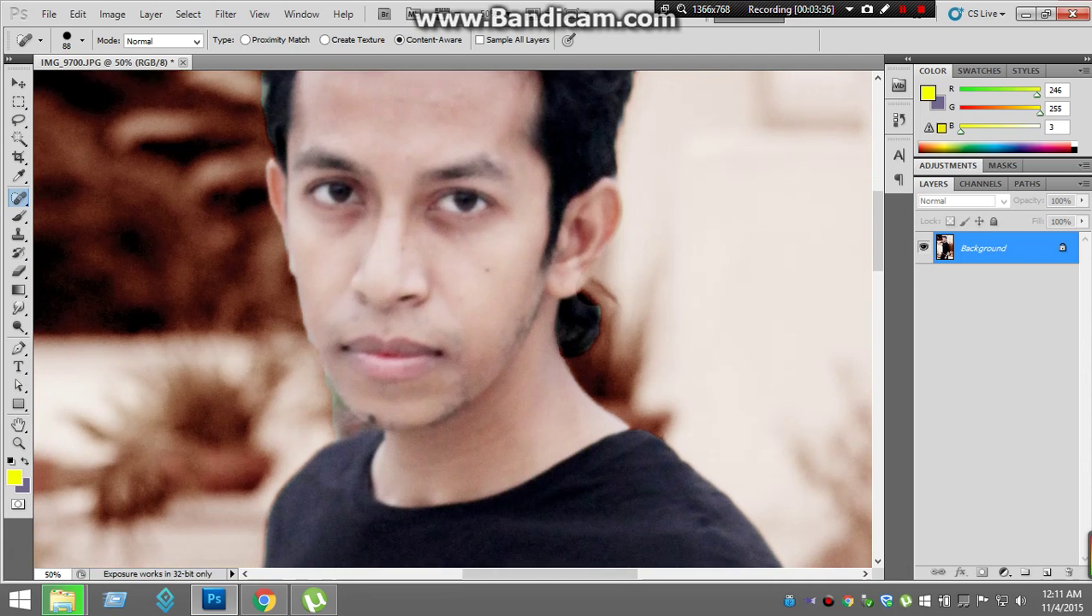
pyautogui.scroll(-2, 452, 318)
pyautogui.scroll(5, 452, 318)
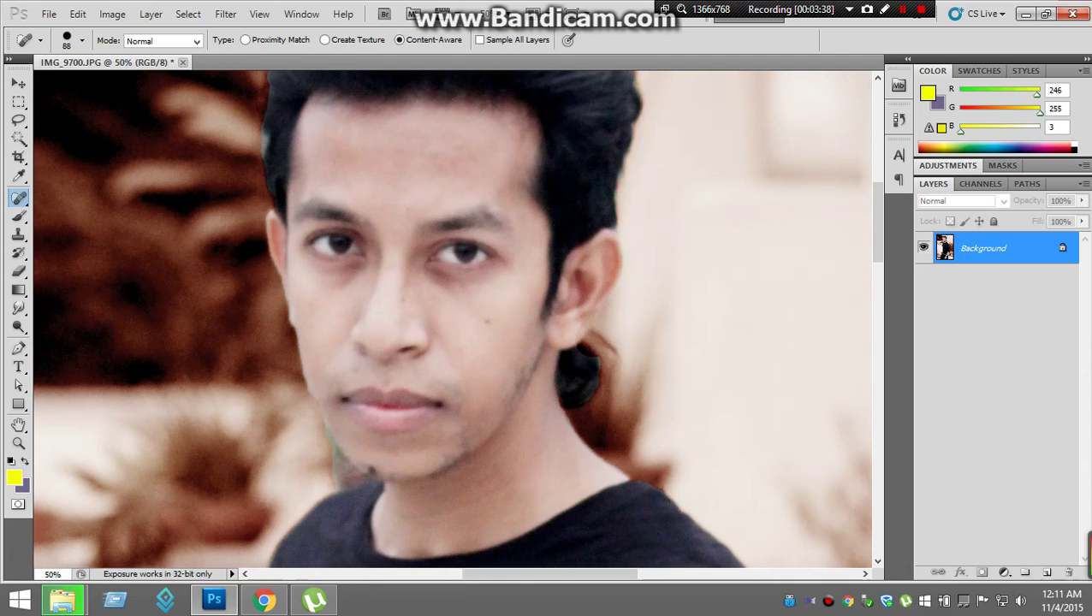
pyautogui.scroll(5, 451, 318)
pyautogui.click(261, 192)
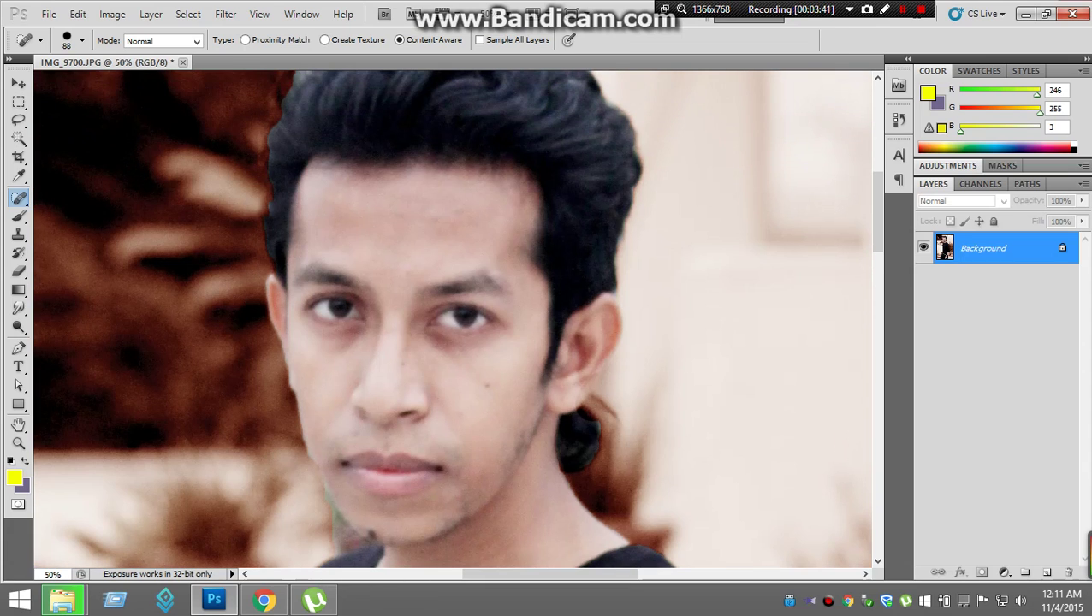
pyautogui.click(264, 202)
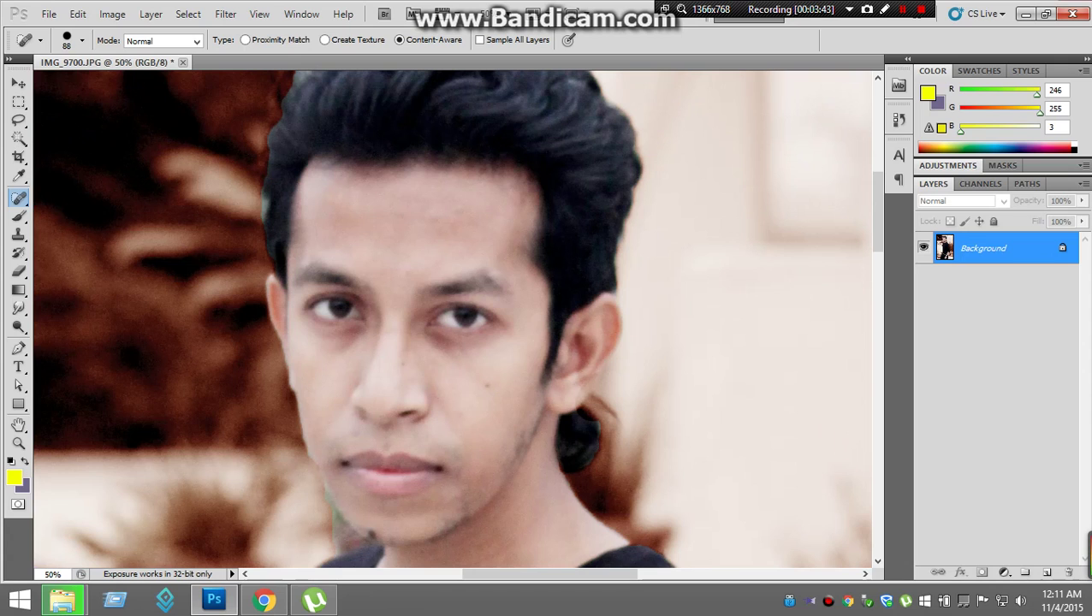
pyautogui.click(258, 207)
pyautogui.click(271, 145)
# Fit the whole photo back on screen using the Zoom tool's Fit on Screen.
pyautogui.scroll(-1, 271, 145)
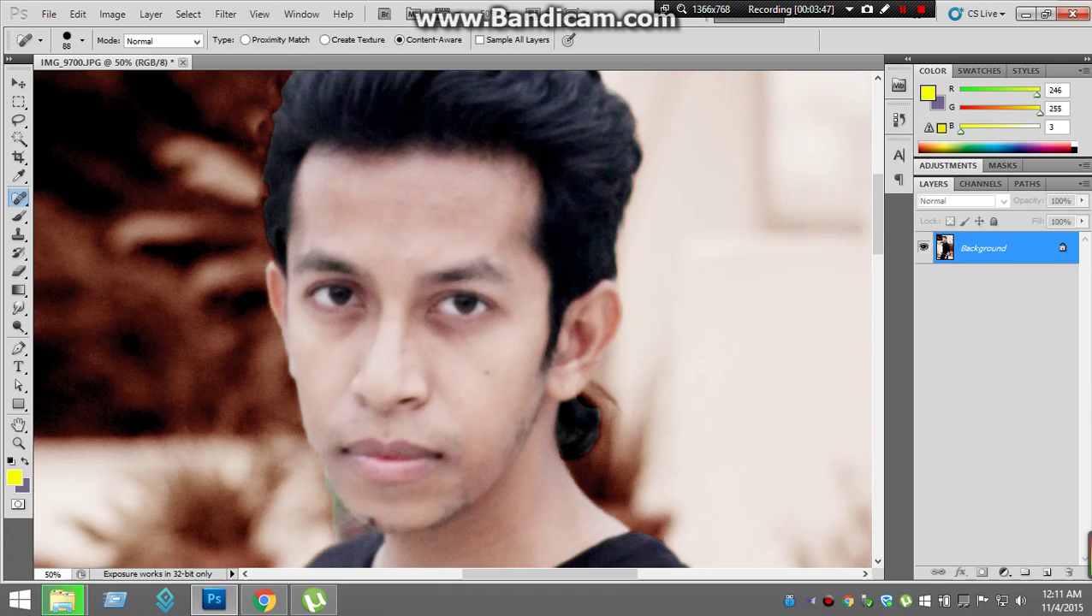
pyautogui.scroll(-2, 452, 319)
pyautogui.scroll(-5, 451, 319)
pyautogui.scroll(-1, 452, 318)
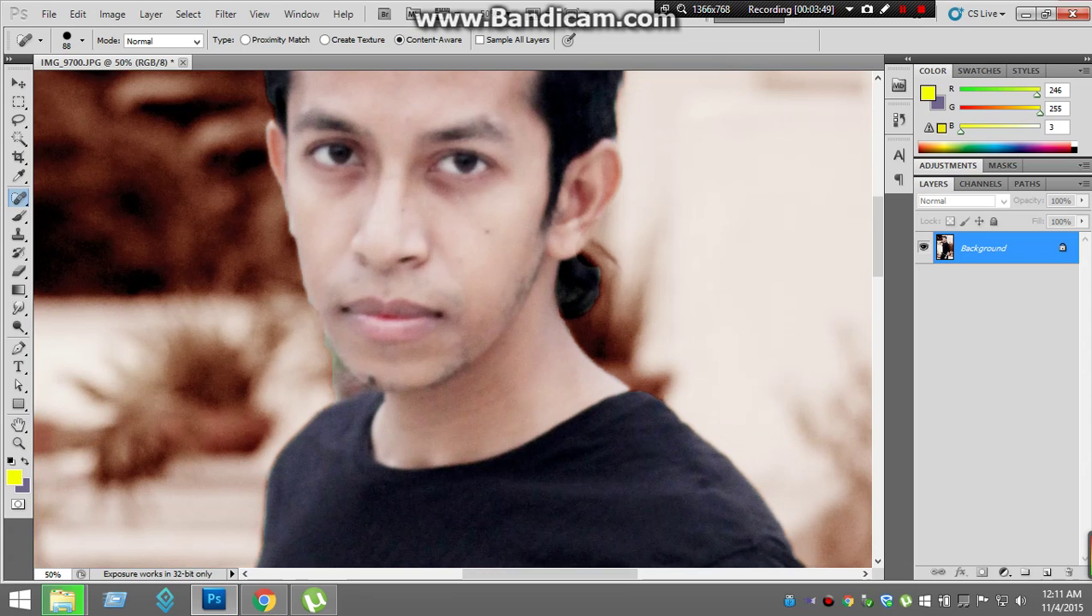
pyautogui.scroll(-1, 451, 318)
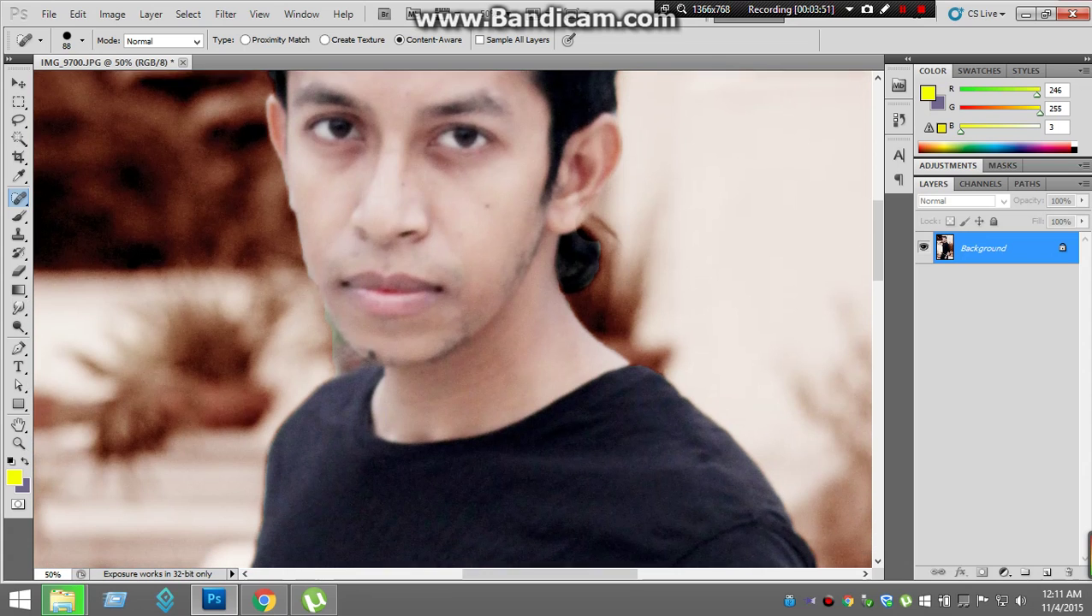
pyautogui.scroll(-2, 451, 319)
pyautogui.press('z')
pyautogui.rightClick(400, 254)
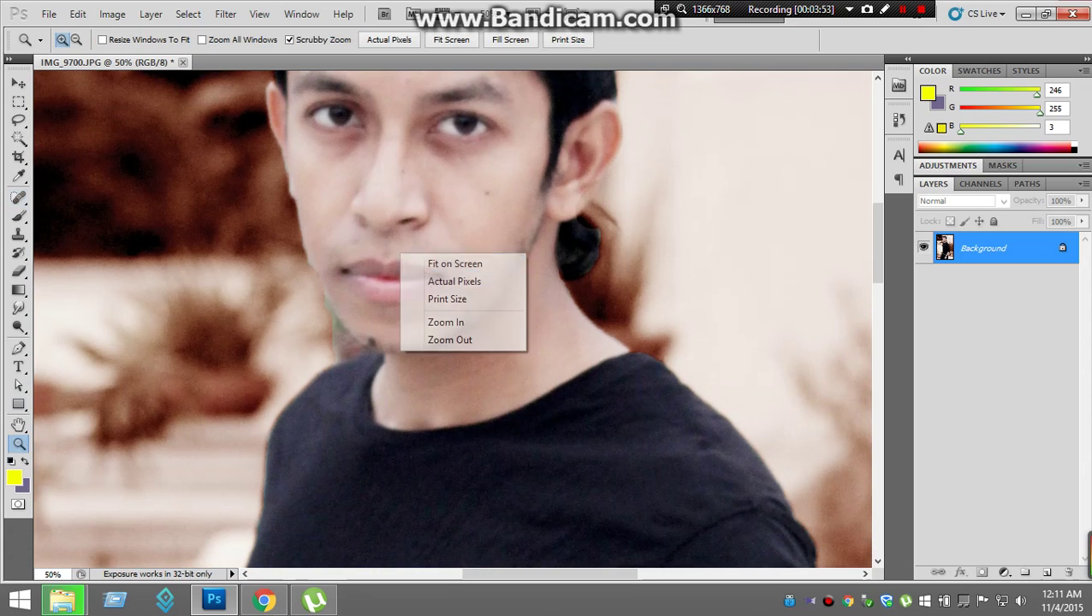
pyautogui.click(428, 261)
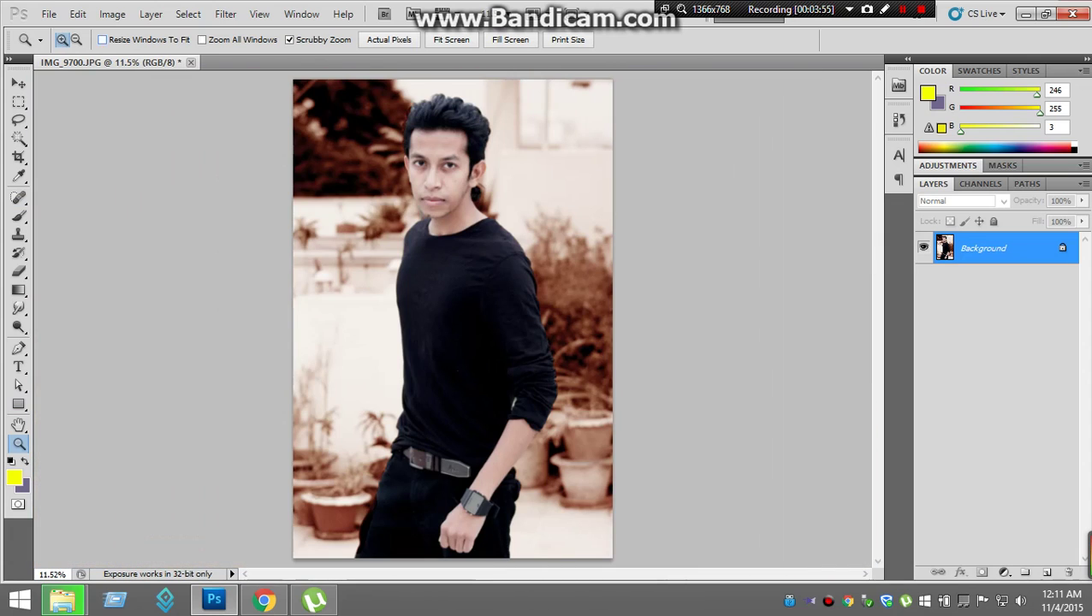
# Apply Unsharp Mask with 118% amount, 3.9 pixel radius and threshold 0.
pyautogui.click(225, 14)
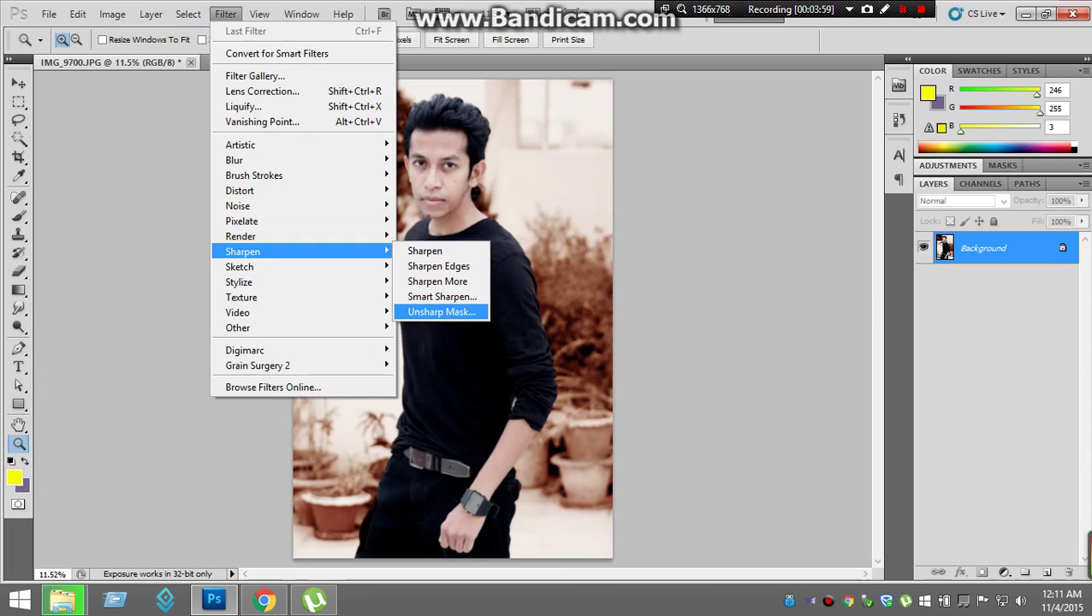
pyautogui.click(441, 312)
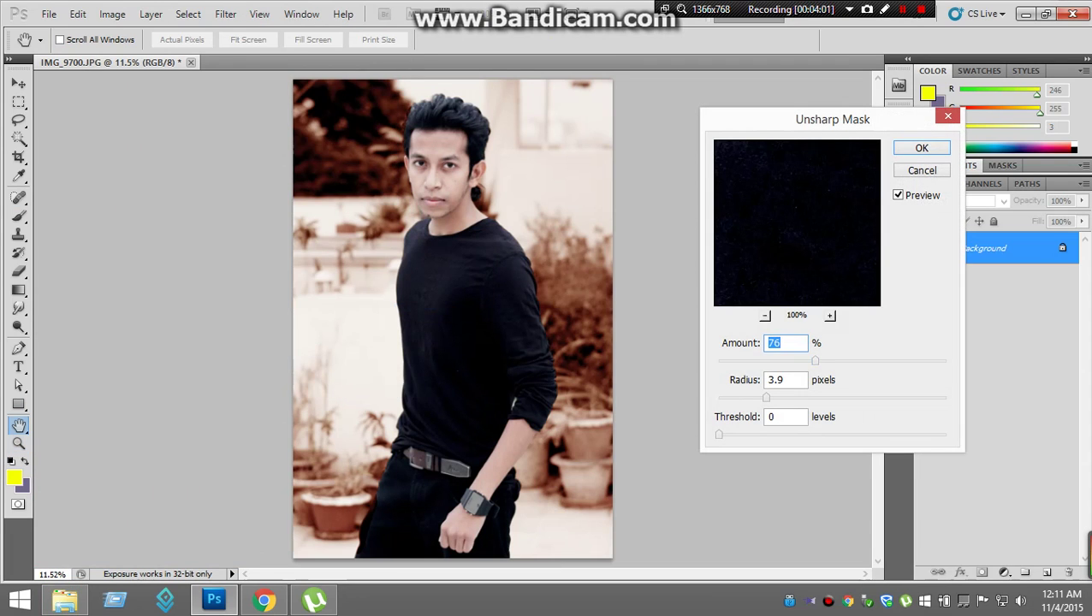
pyautogui.press('Up')
pyautogui.press('Up')
pyautogui.press('Up')
pyautogui.hotkey('shift', 'Up')
pyautogui.hotkey('shift', 'Up')
pyautogui.hotkey('shift', 'Up')
pyautogui.hotkey('shift', 'Up')
pyautogui.hotkey('shift', 'Up')
pyautogui.hotkey('shift', 'Up')
pyautogui.hotkey('shift', 'Up')
pyautogui.hotkey('shift', 'Down')
pyautogui.hotkey('shift', 'Down')
pyautogui.press('Down')
pyautogui.press('Down')
pyautogui.press('Down')
pyautogui.hotkey('shift', 'Down')
pyautogui.press('Down')
pyautogui.press('Down')
pyautogui.press('Return')
# Apply a Color Balance shifting midtones +14 toward red and -6 toward yellow.
pyautogui.press('z')
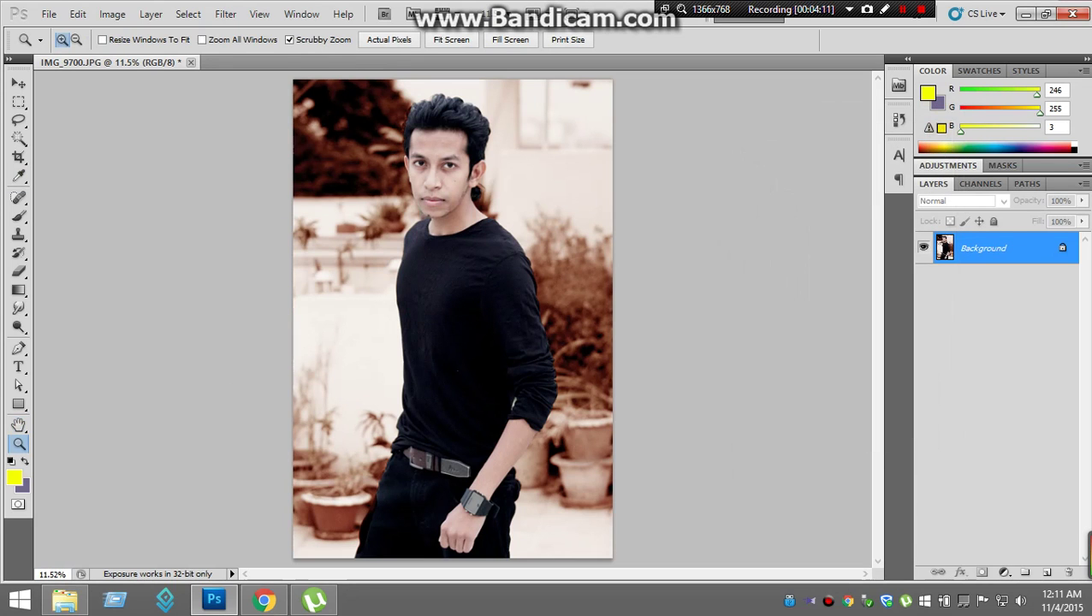
pyautogui.click(112, 14)
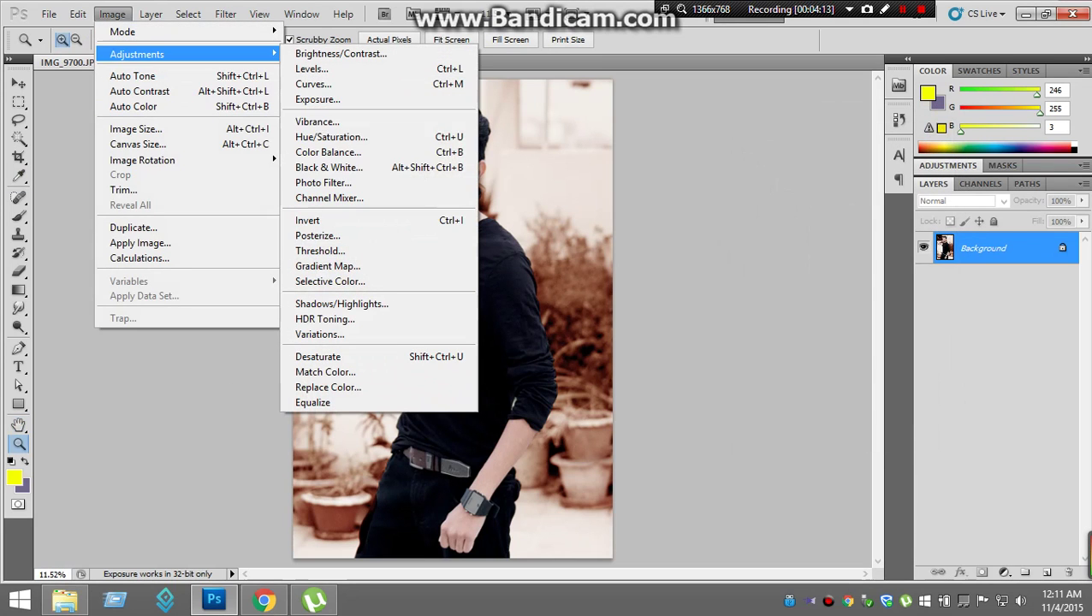
pyautogui.click(328, 151)
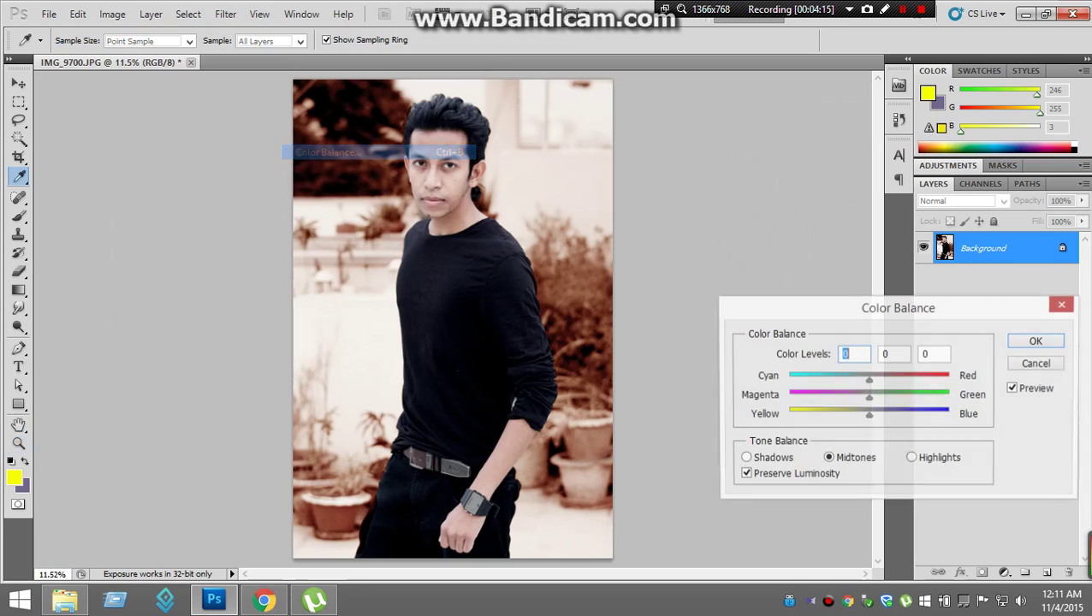
pyautogui.hotkey('shift', 'Up')
pyautogui.press('Up')
pyautogui.press('Up')
pyautogui.press('Up')
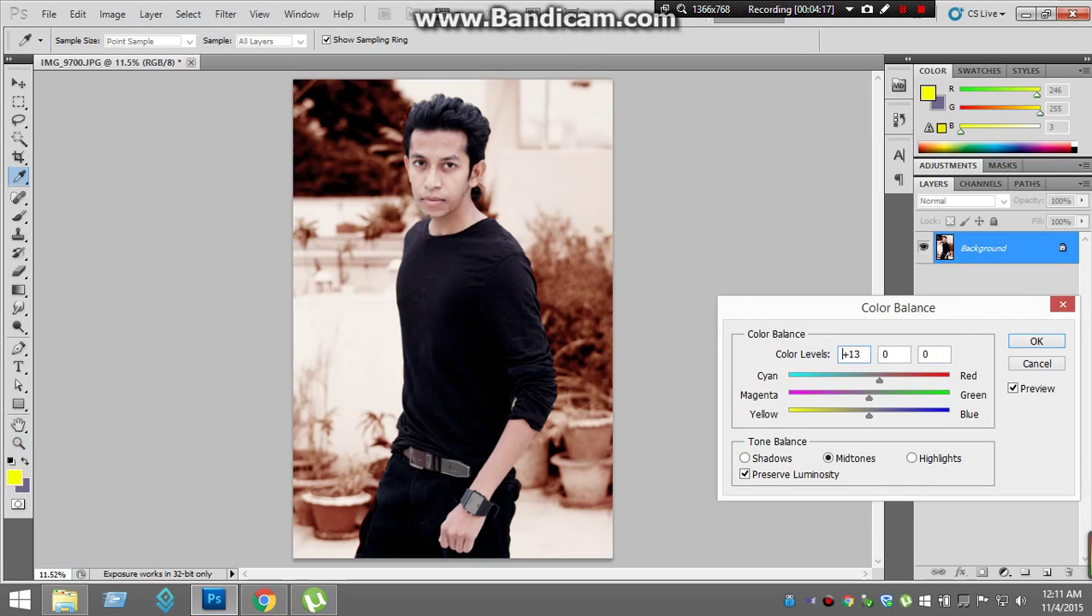
pyautogui.press('Up')
pyautogui.press('Up')
pyautogui.press('Up')
pyautogui.press('Up')
pyautogui.press('Tab')
pyautogui.press('Tab')
pyautogui.press('Down')
pyautogui.press('Down')
pyautogui.press('Down')
pyautogui.press('Down')
pyautogui.press('Down')
pyautogui.press('Down')
pyautogui.press('Return')
pyautogui.press('z')
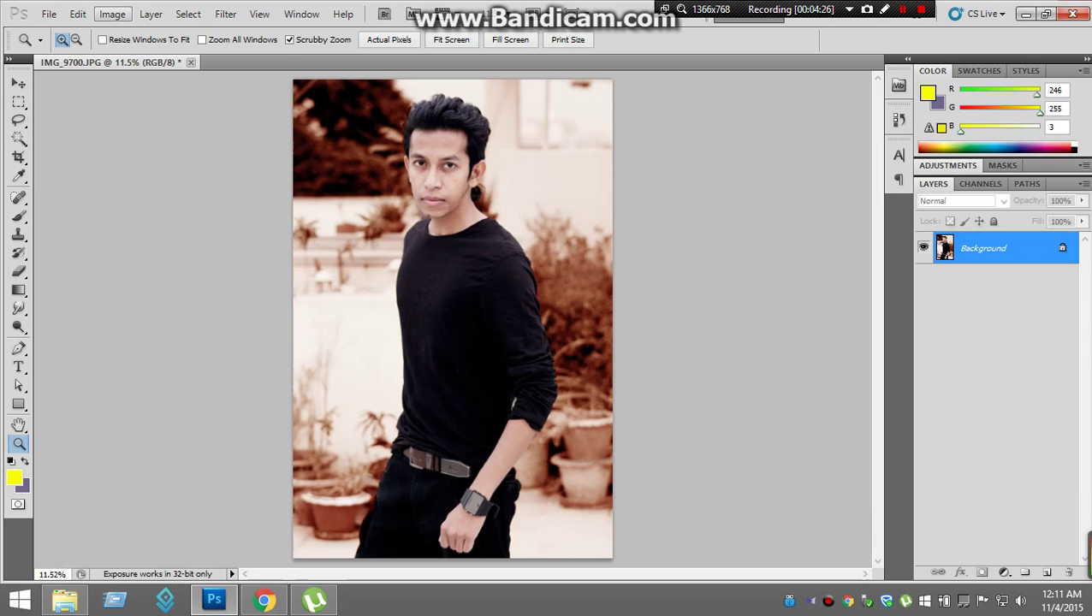
# Apply Auto Contrast, then save over IMG_9700.JPG accepting the JPEG options.
pyautogui.click(112, 14)
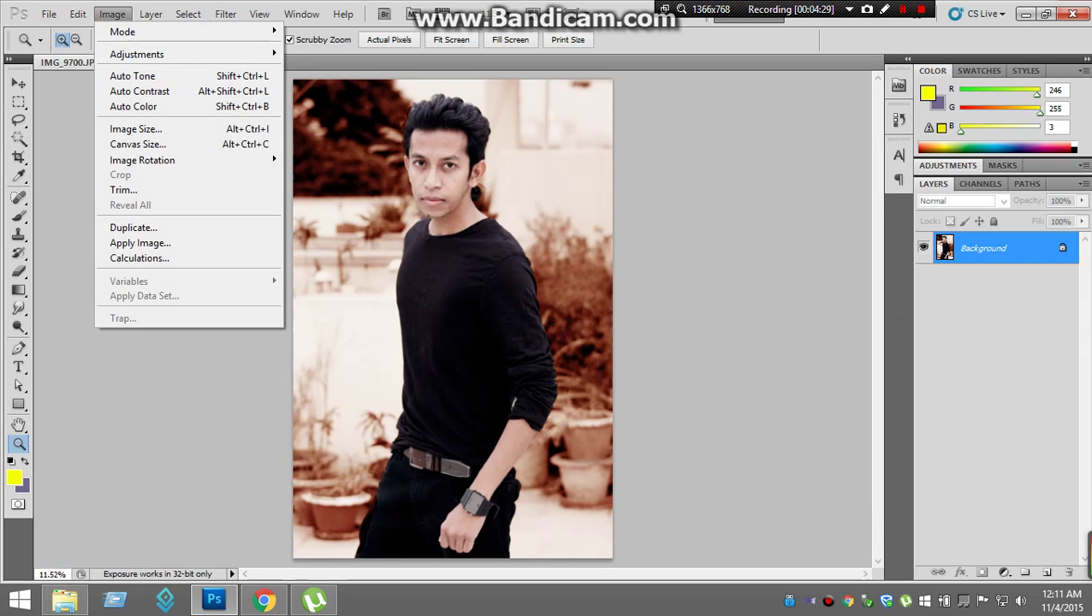
pyautogui.click(140, 90)
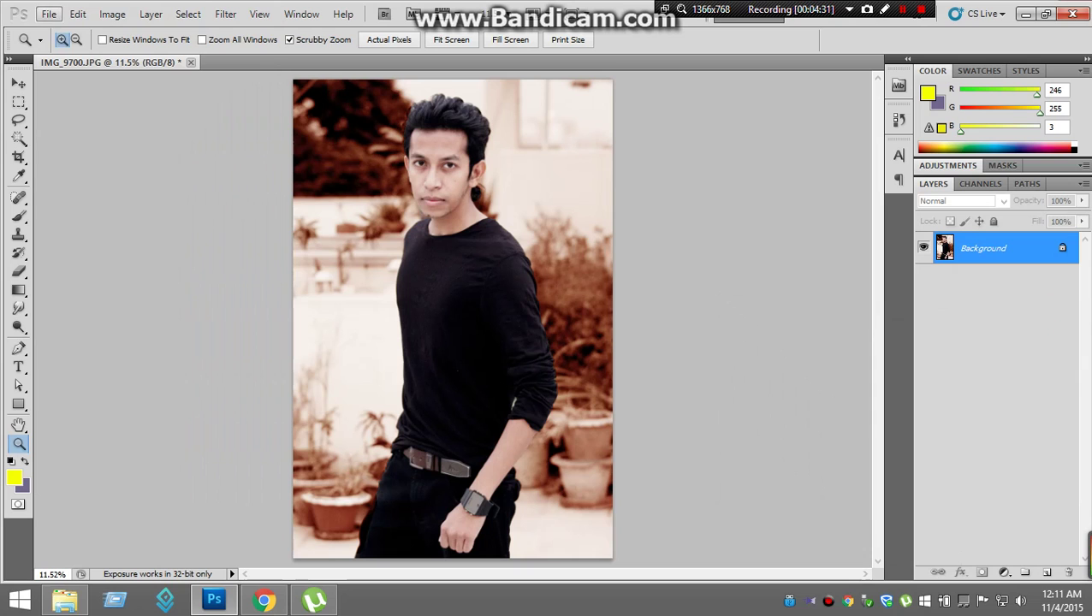
pyautogui.click(48, 14)
pyautogui.click(86, 243)
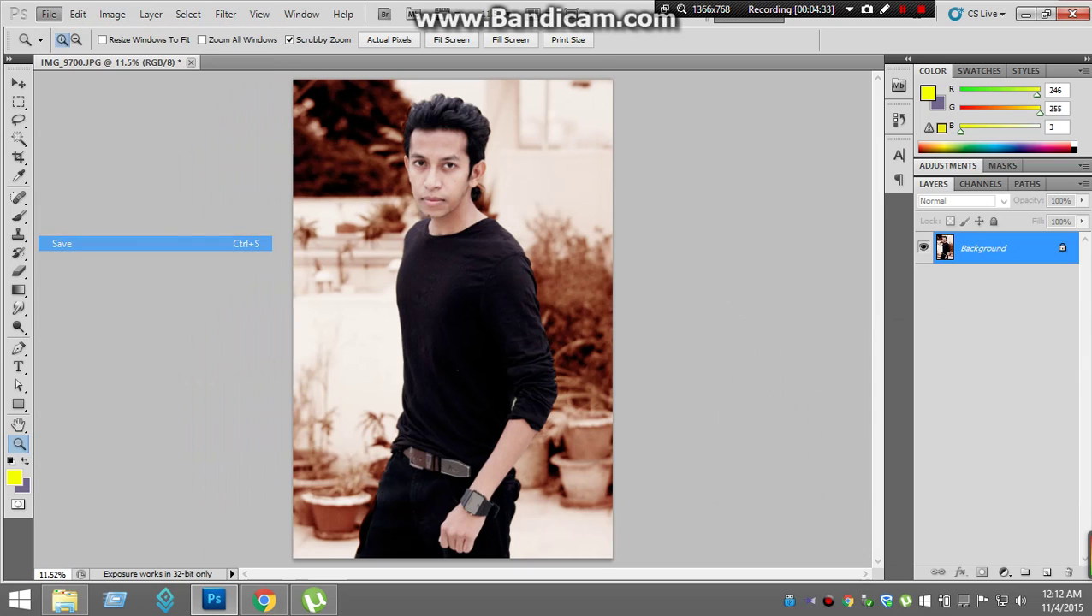
pyautogui.press('Return')
pyautogui.press('z')
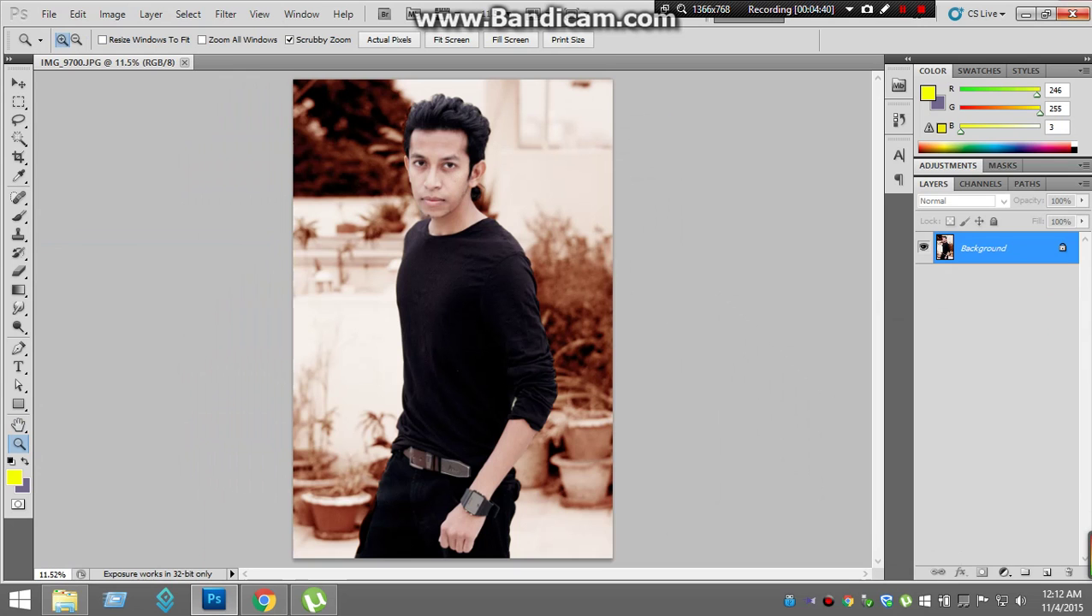
# Quit Photoshop, open IMG_9700 in Windows Photo Viewer and briefly preview it as a slideshow.
pyautogui.hotkey('ctrl', 'q')
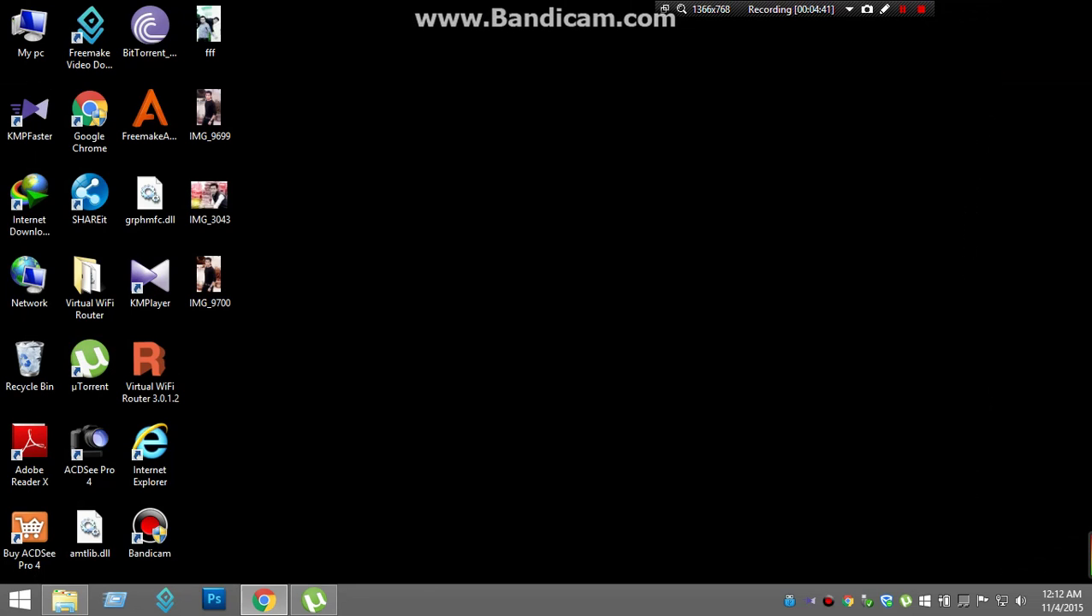
pyautogui.doubleClick(210, 278)
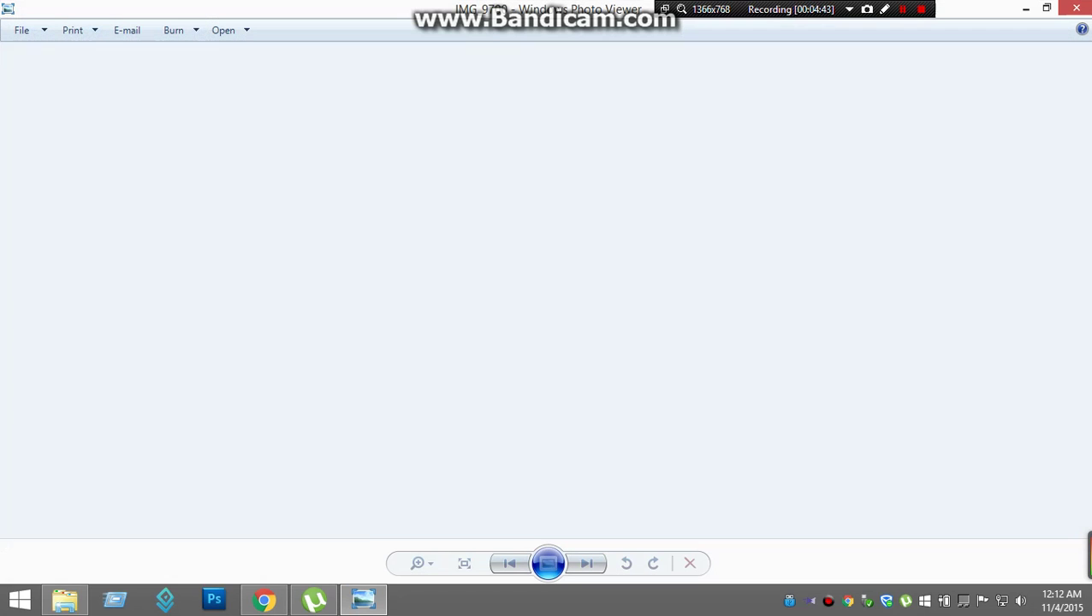
pyautogui.click(547, 563)
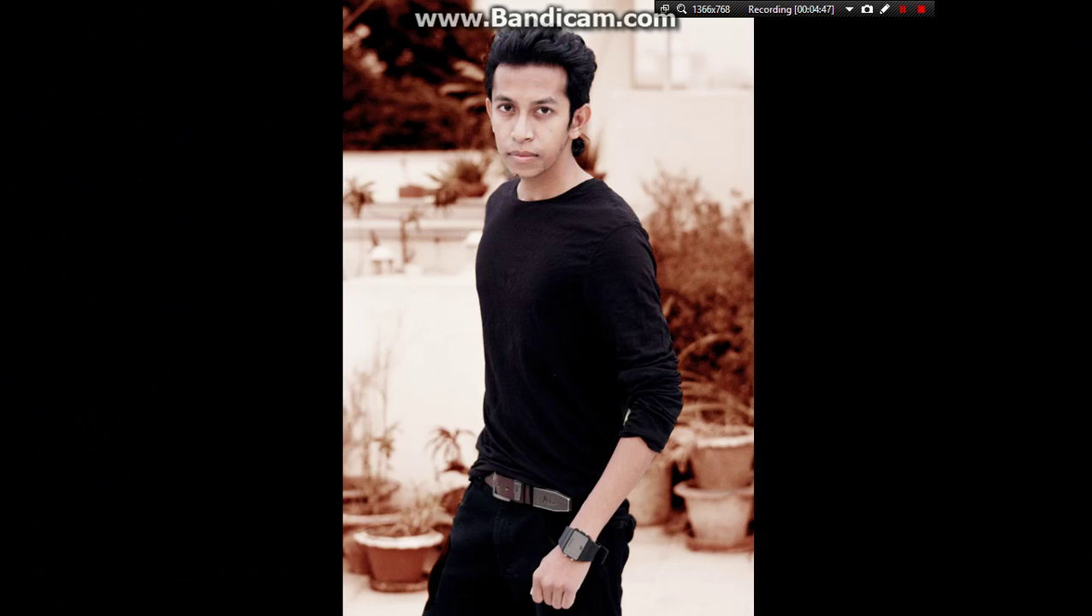
pyautogui.press('Escape')
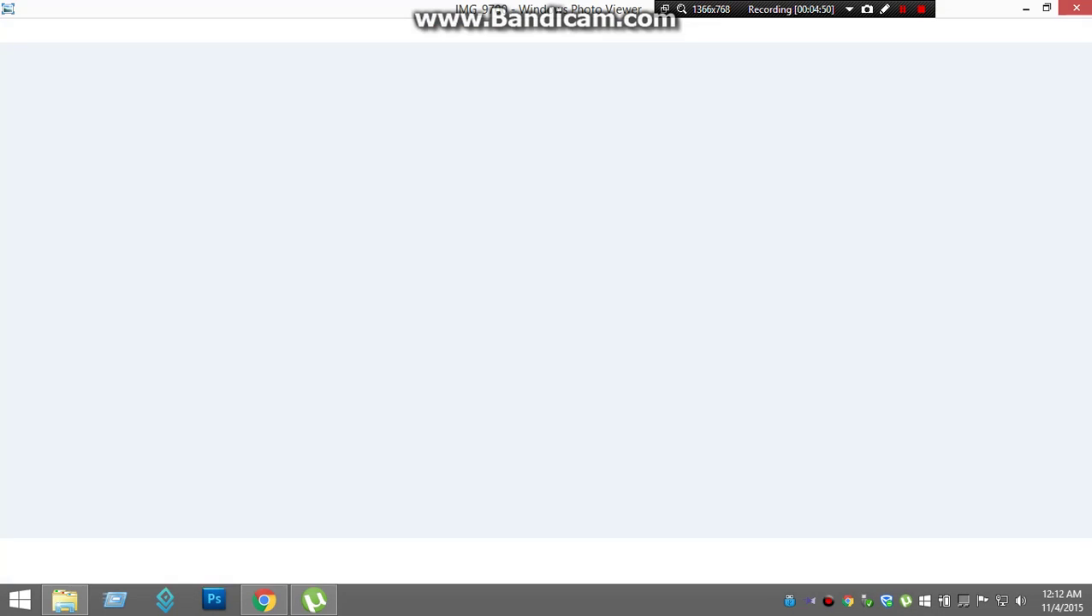